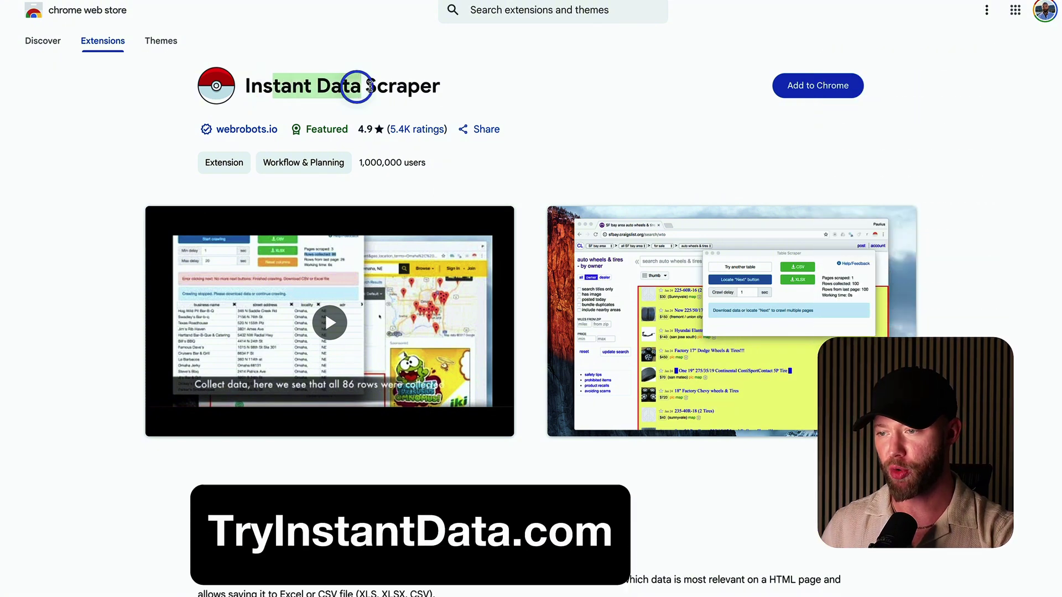
Step: Look through the "roofers las vegas" business listings on Google down to the results range at the end of the page
scroll(380, 88, "down", 1)
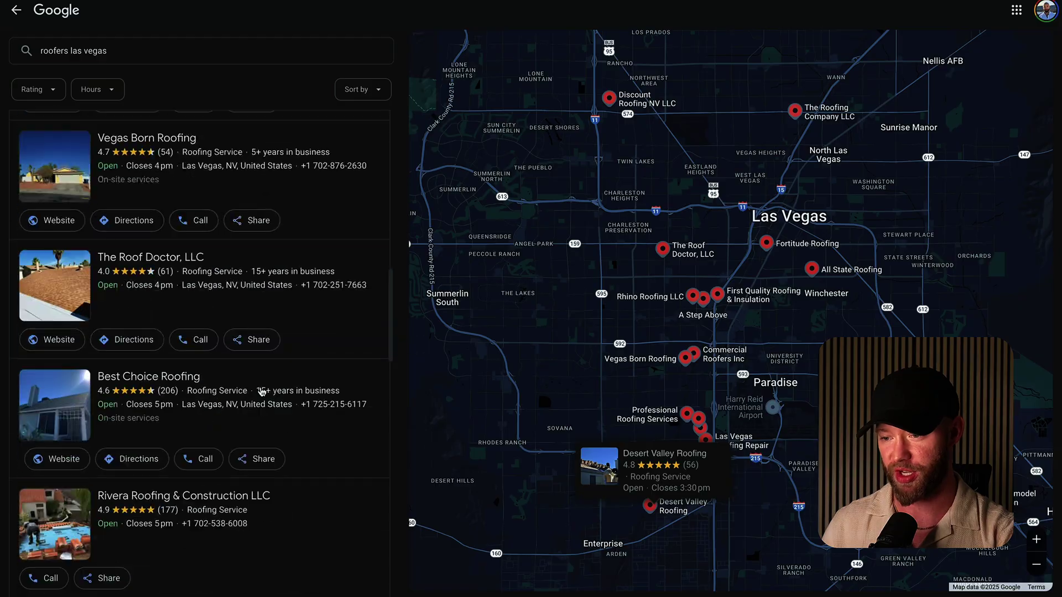
scroll(262, 391, "down", 15)
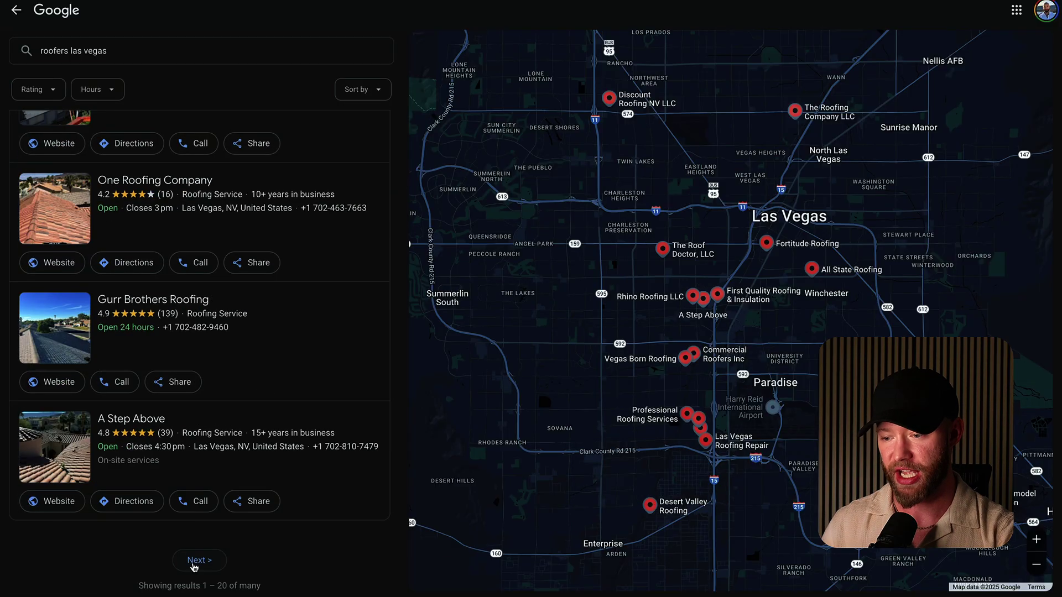
left_click_drag(243, 586, 141, 586)
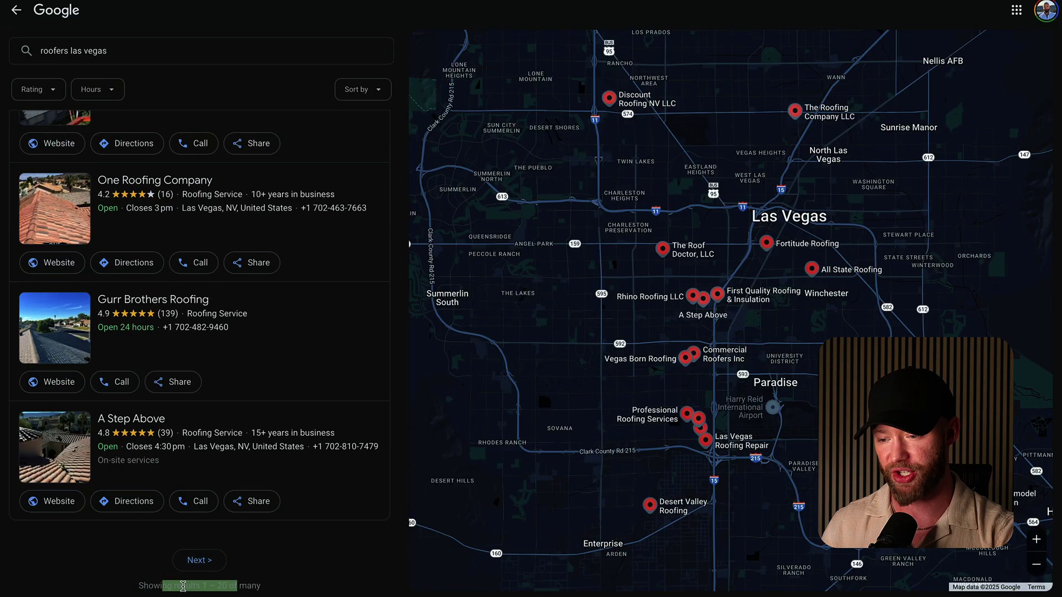
left_click(141, 586)
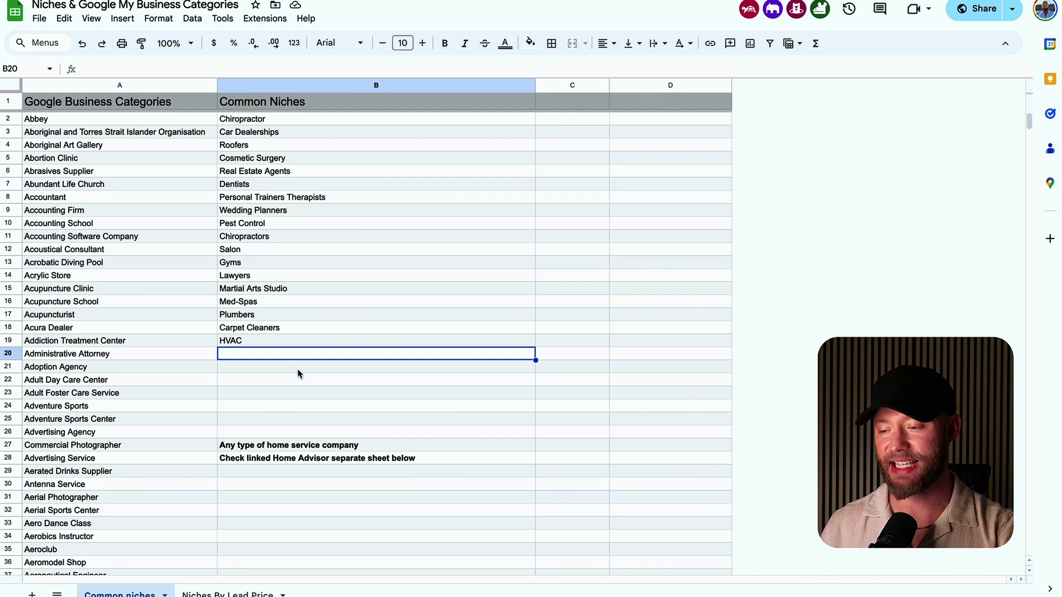
Step: Review the Common Niches column in the Niches & Google My Business Categories spreadsheet, from Chiropractor down to HVAC
left_click(255, 121)
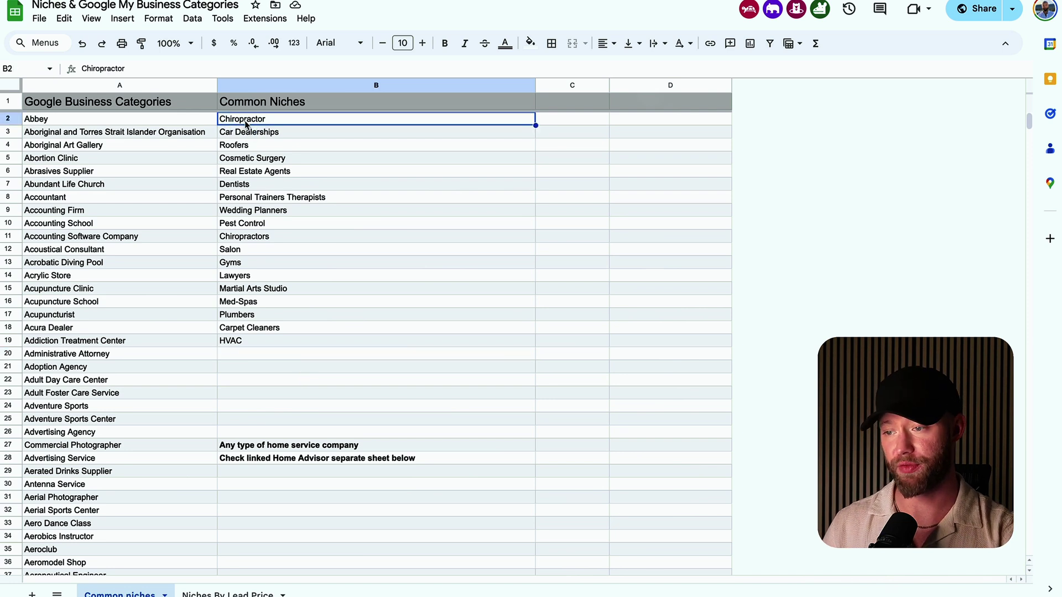
left_click(242, 150)
left_click(242, 160)
left_click(237, 187)
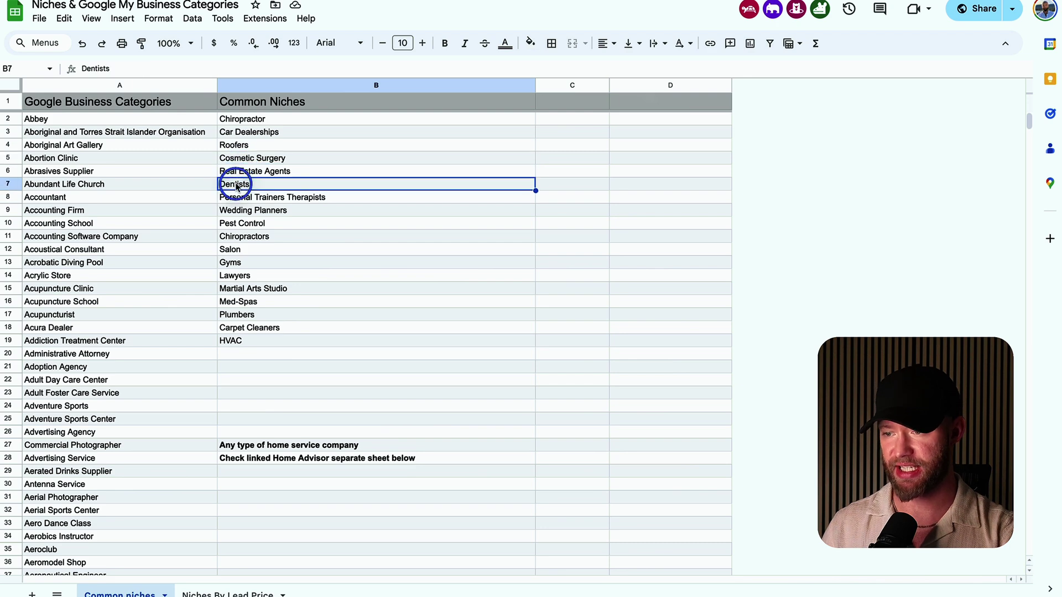
scroll(108, 370, "down", 3)
scroll(108, 369, "up", 3)
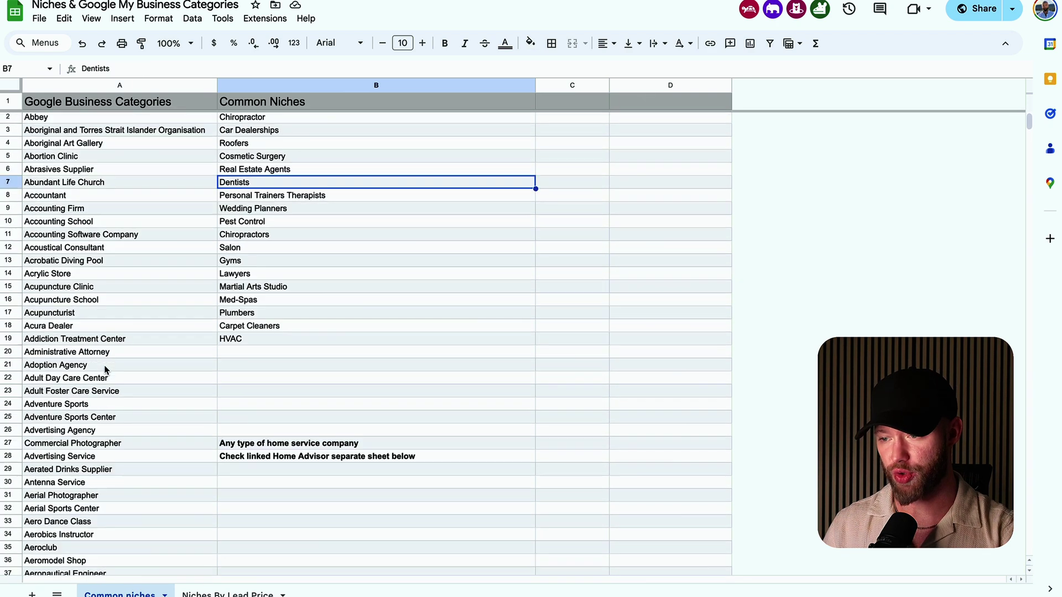
left_click_drag(330, 397, 256, 119)
left_click(256, 327)
left_click(263, 288)
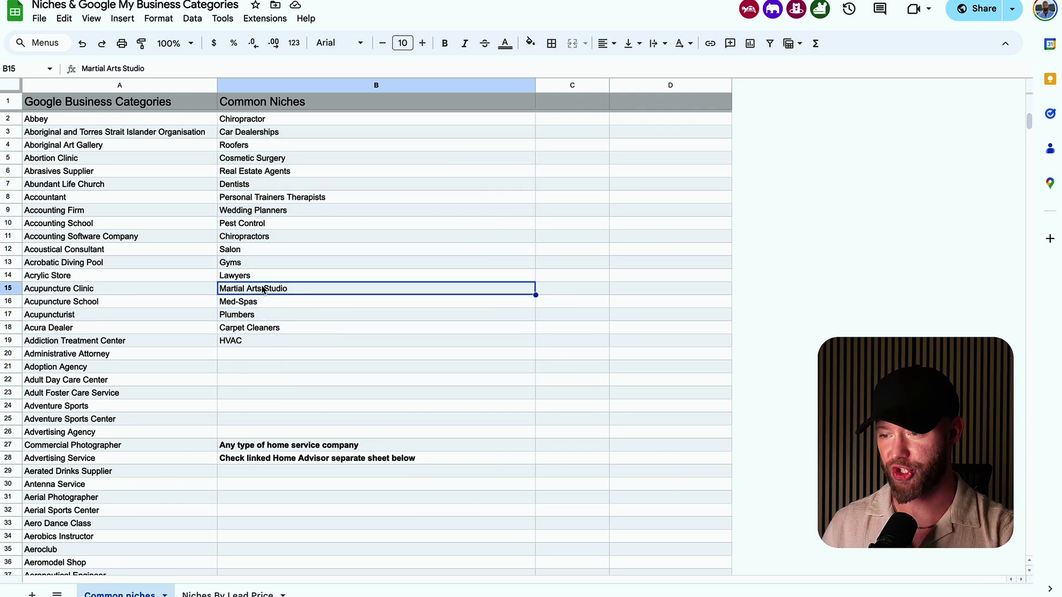
left_click(248, 303)
left_click(248, 317)
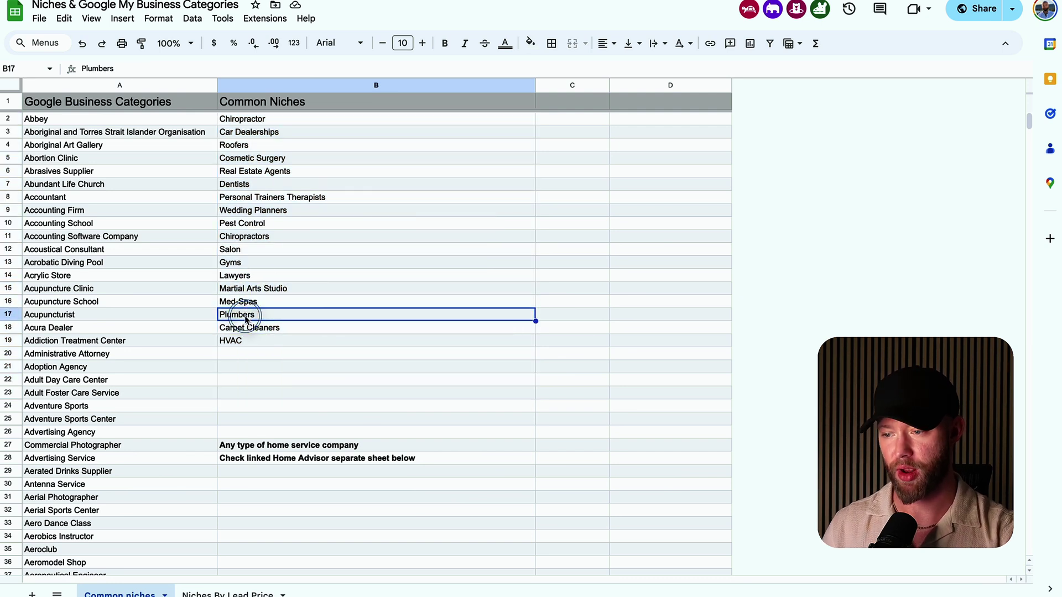
left_click(280, 353)
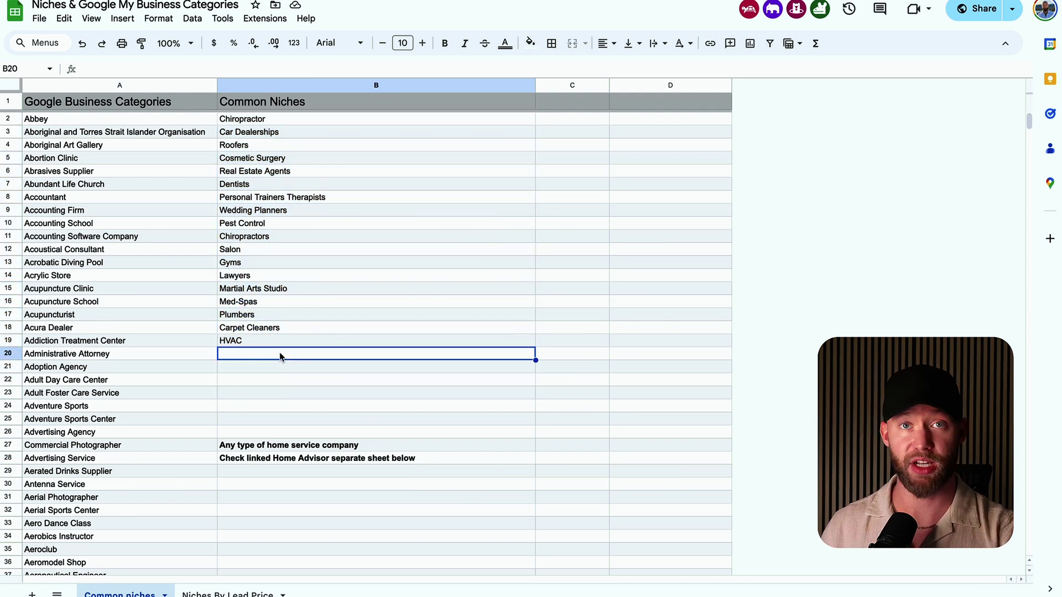
Step: Open the Niches By Lead Price sheet and check the lead fee range for Central A/C - Install
left_click(247, 594)
scroll(221, 276, "down", 2)
scroll(155, 169, "up", 1)
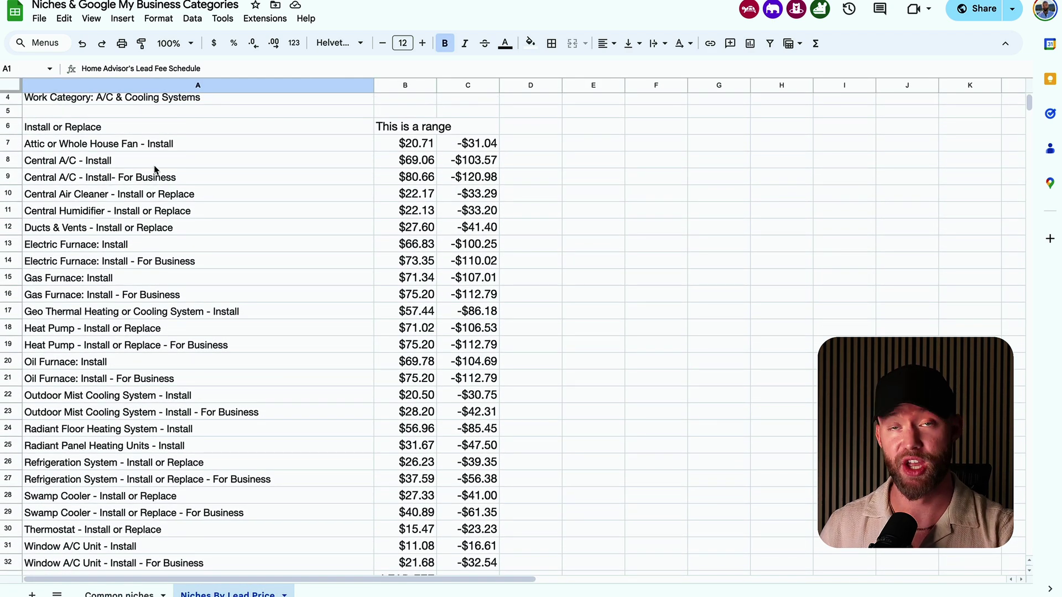
left_click(51, 163)
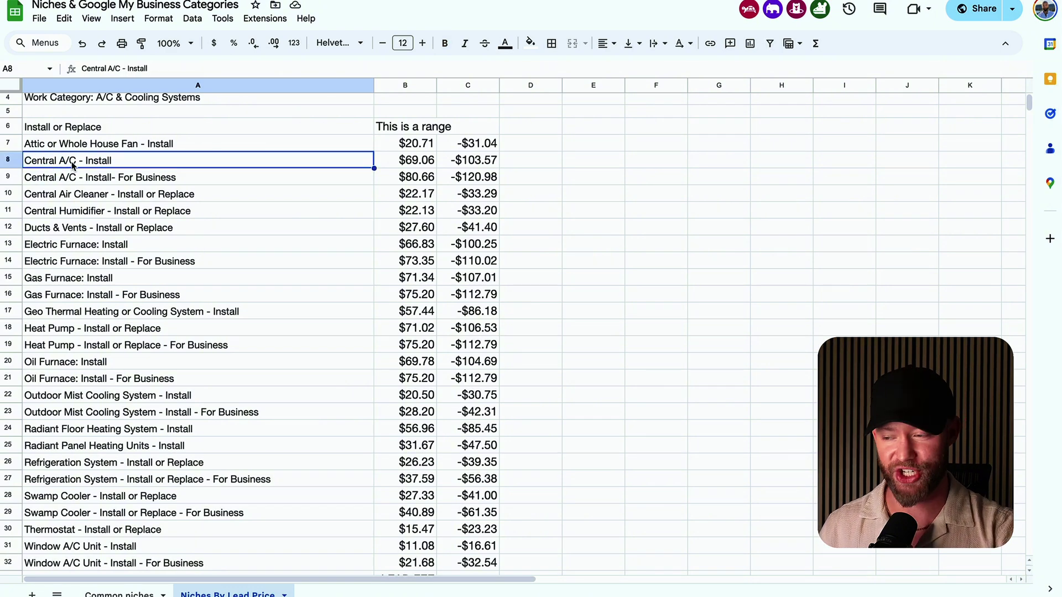
left_click(474, 162)
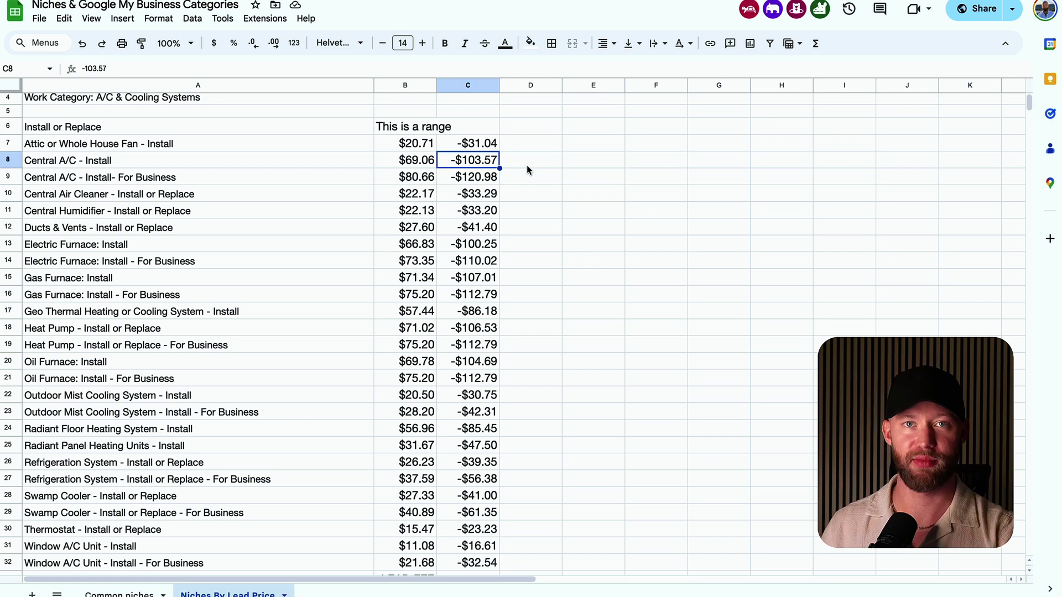
left_click(482, 166)
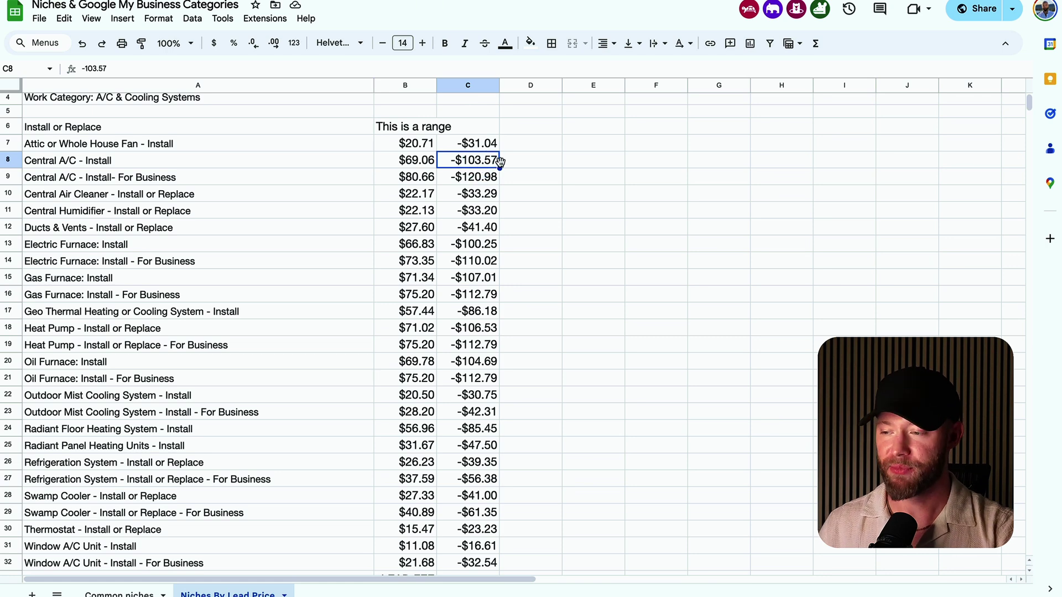
left_click(513, 164)
Step: Compare the lead fees for heat pump and oil furnace installation in the A/C & Cooling Systems category
scroll(456, 204, "down", 3)
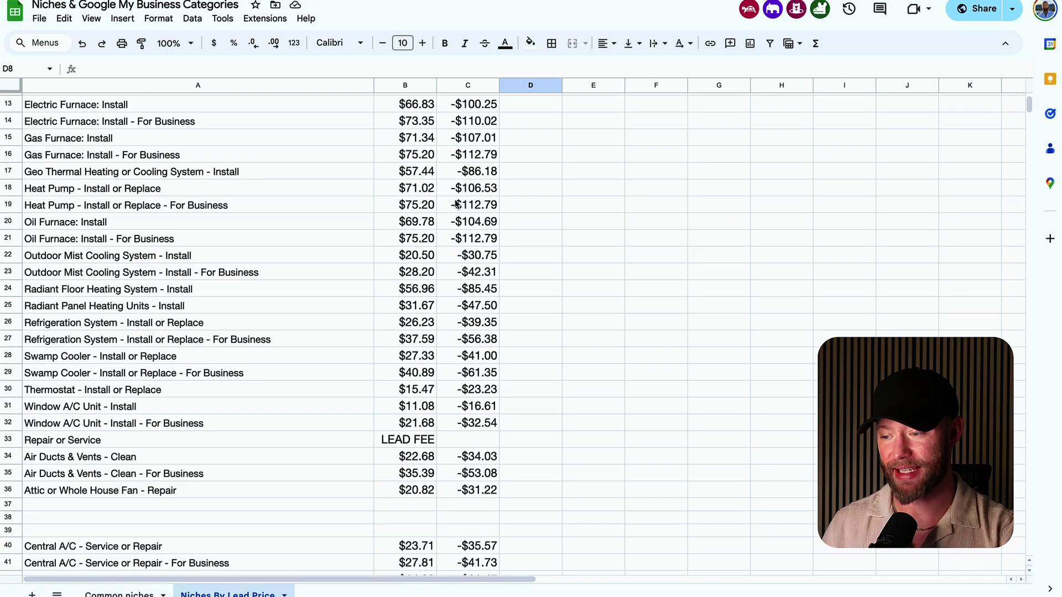
scroll(457, 205, "up", 2)
left_click(465, 290)
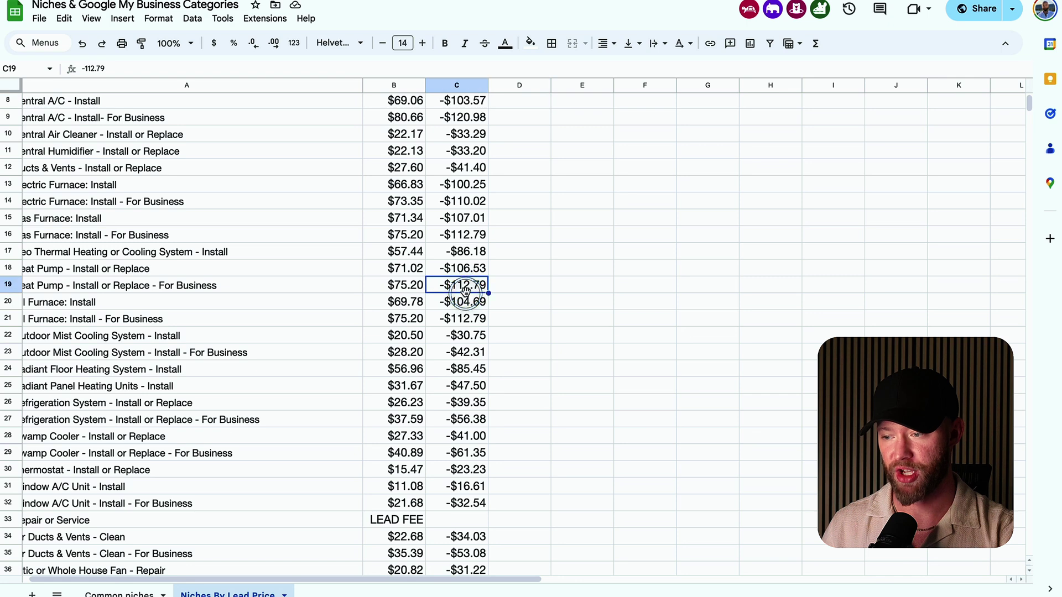
left_click(137, 303)
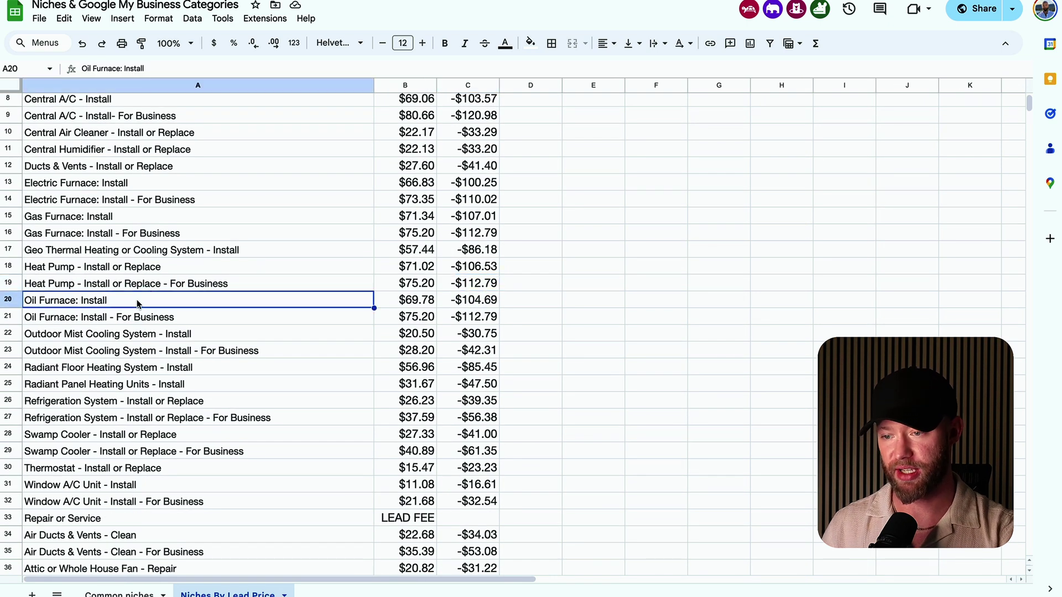
left_click(75, 286)
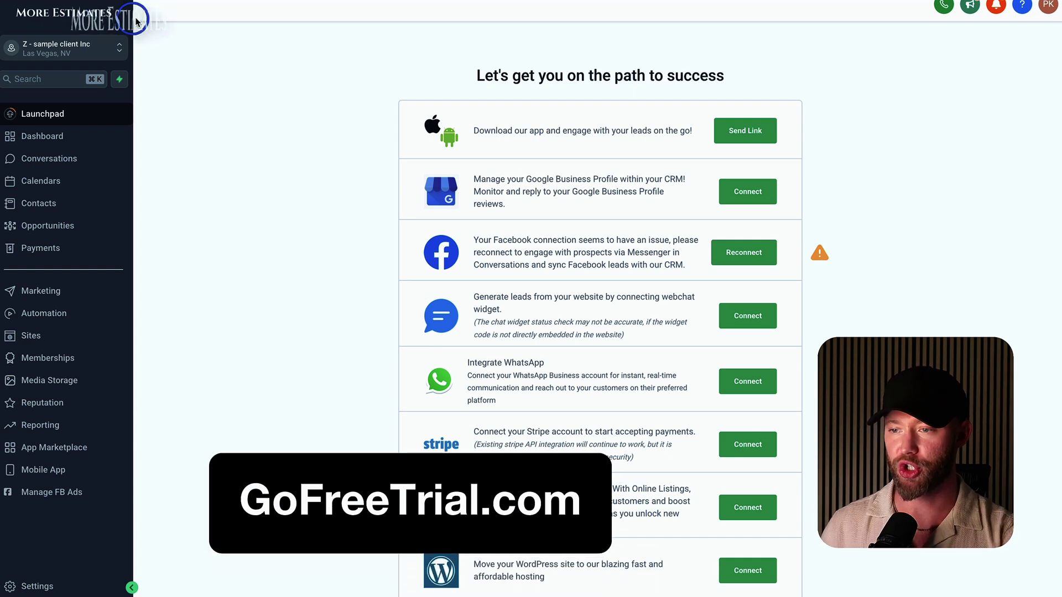
Step: Review the More Estimates Launchpad's setup options for Google Business Profile, Facebook and the mobile app
left_click(35, 17)
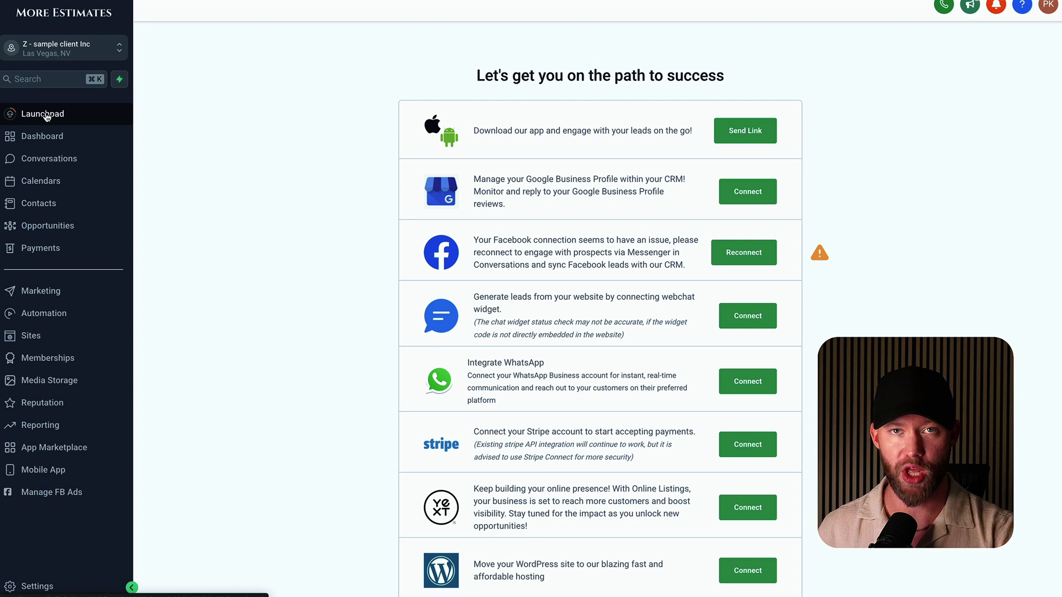
scroll(484, 97, "down", 1)
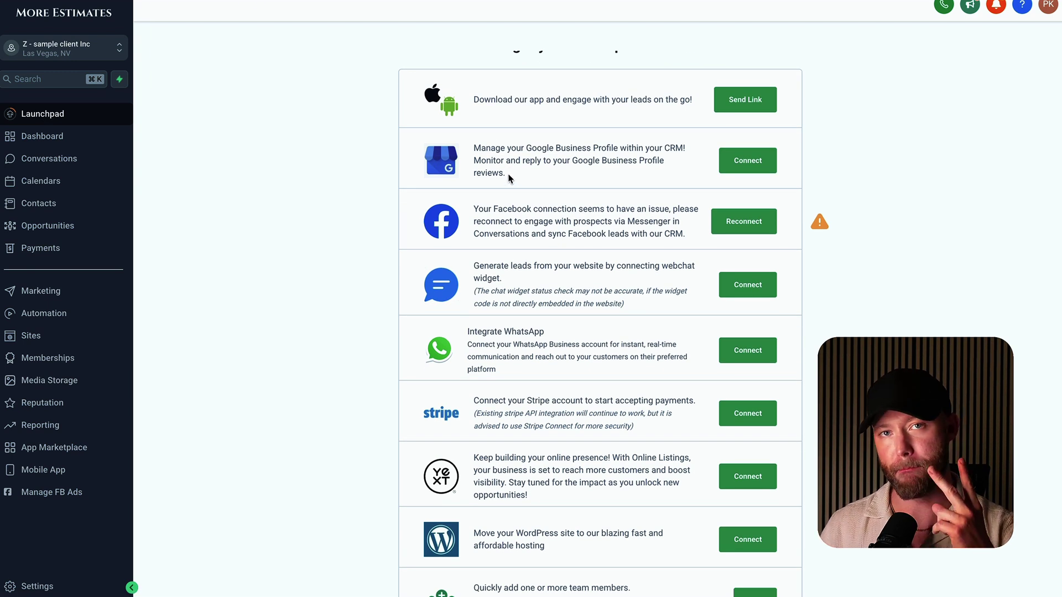
left_click_drag(509, 177, 484, 153)
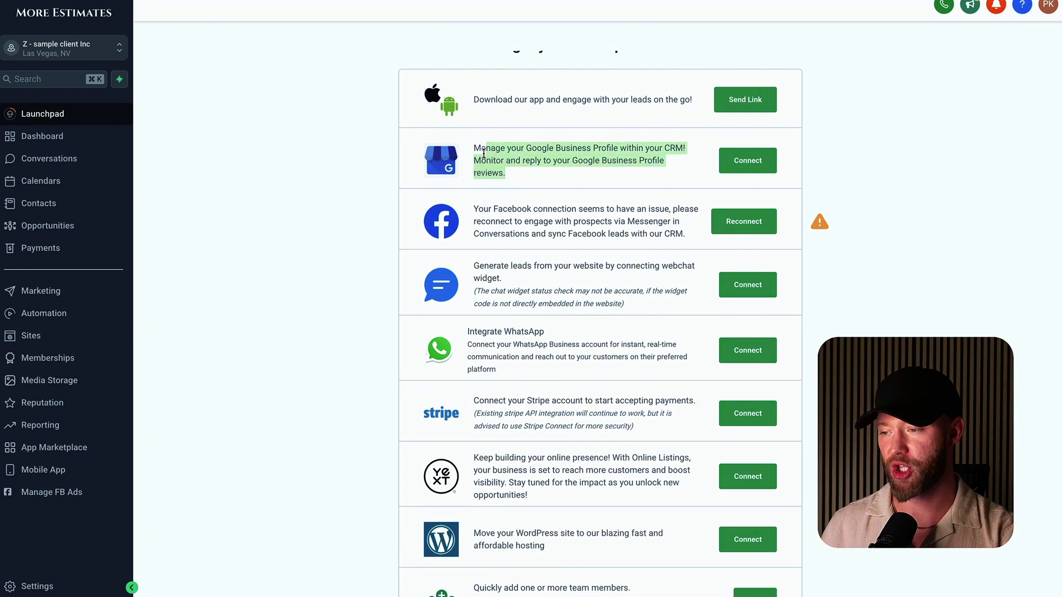
left_click_drag(514, 223, 476, 207)
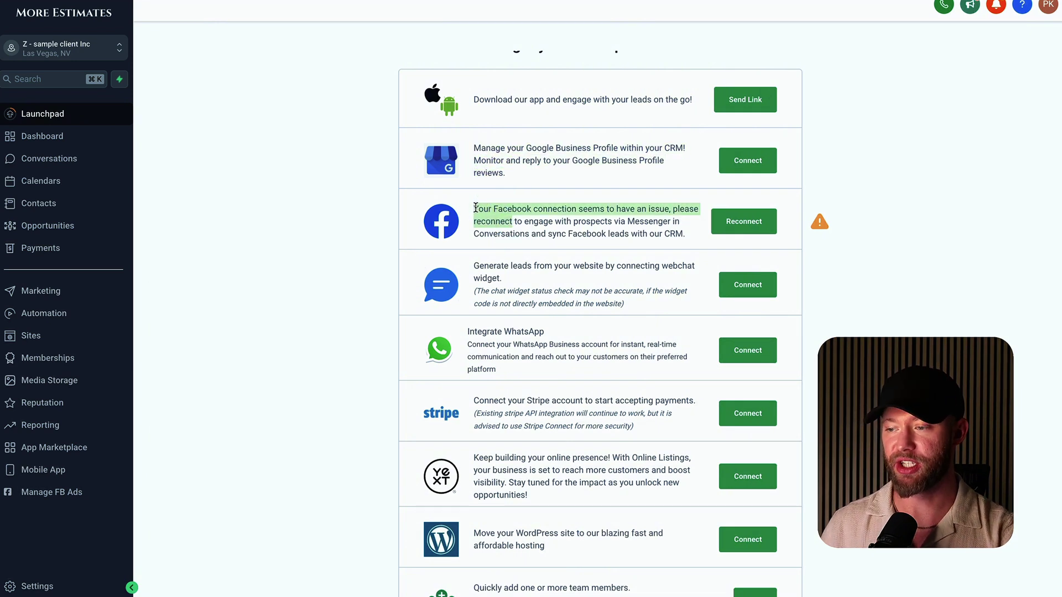
left_click(708, 168)
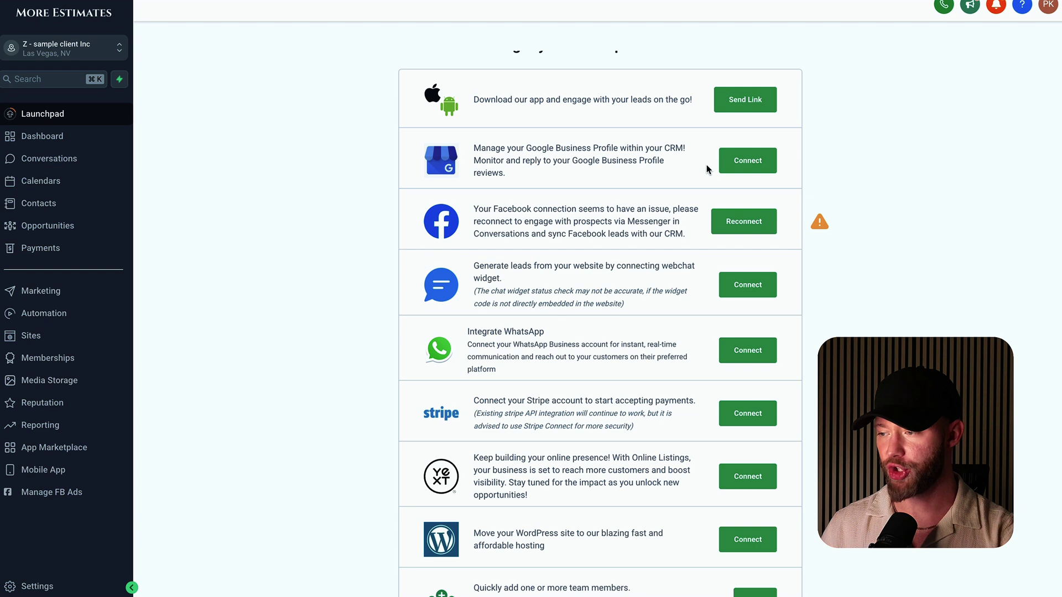
scroll(707, 170, "up", 1)
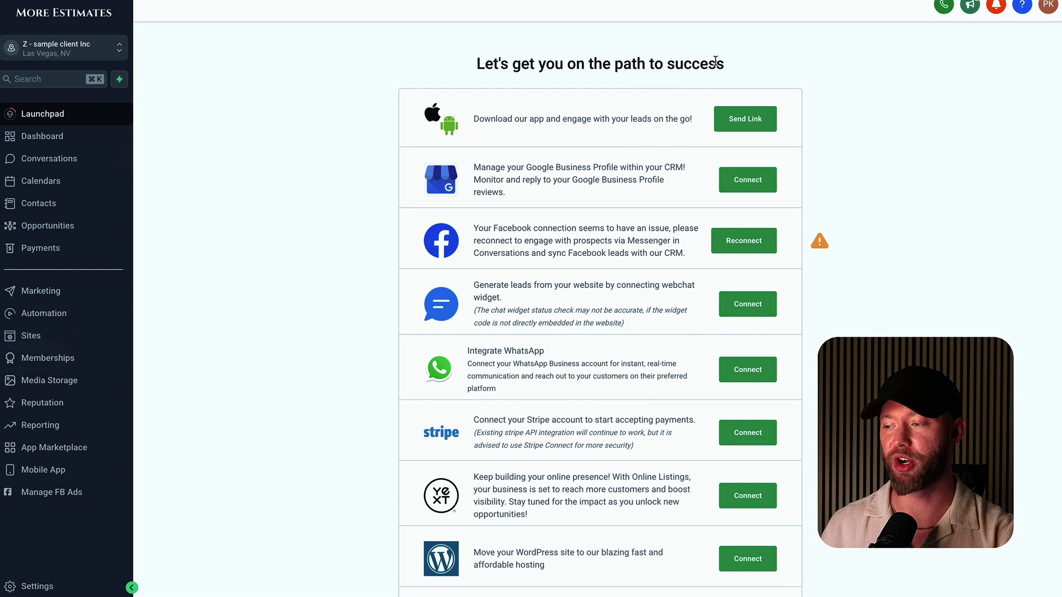
left_click_drag(639, 119, 676, 120)
left_click(676, 119)
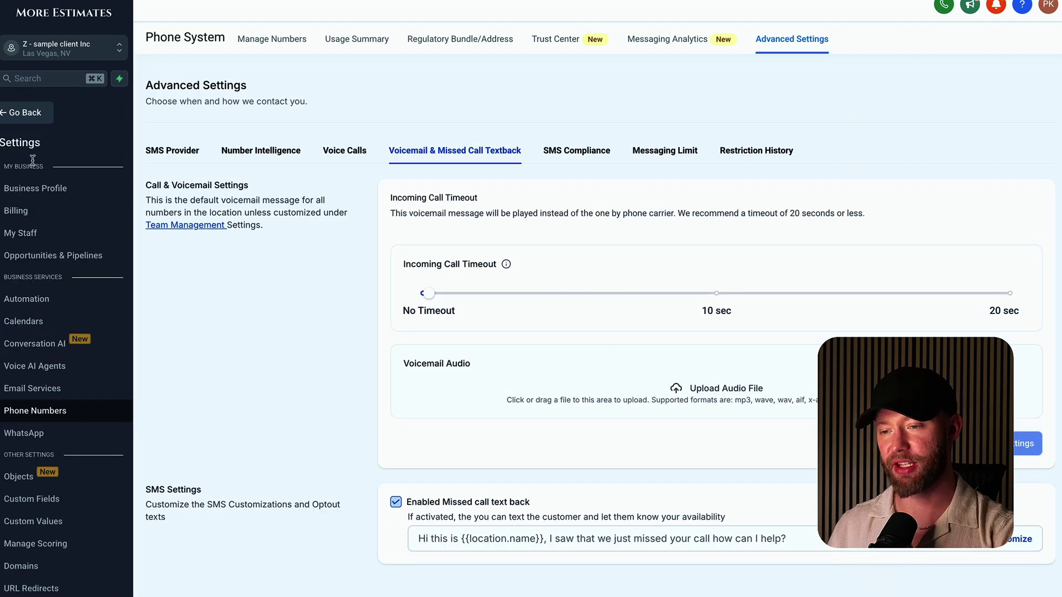
Step: Examine the missed call text back option in the phone system's Voicemail & Missed Call Textback settings
left_click_drag(2, 142, 41, 143)
left_click(17, 143)
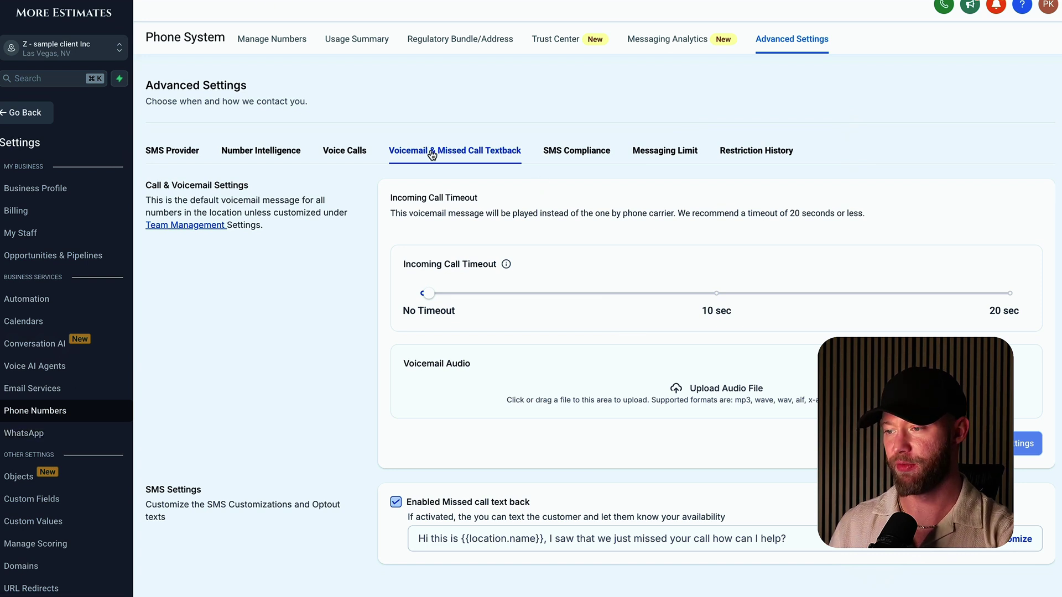
scroll(486, 160, "down", 1)
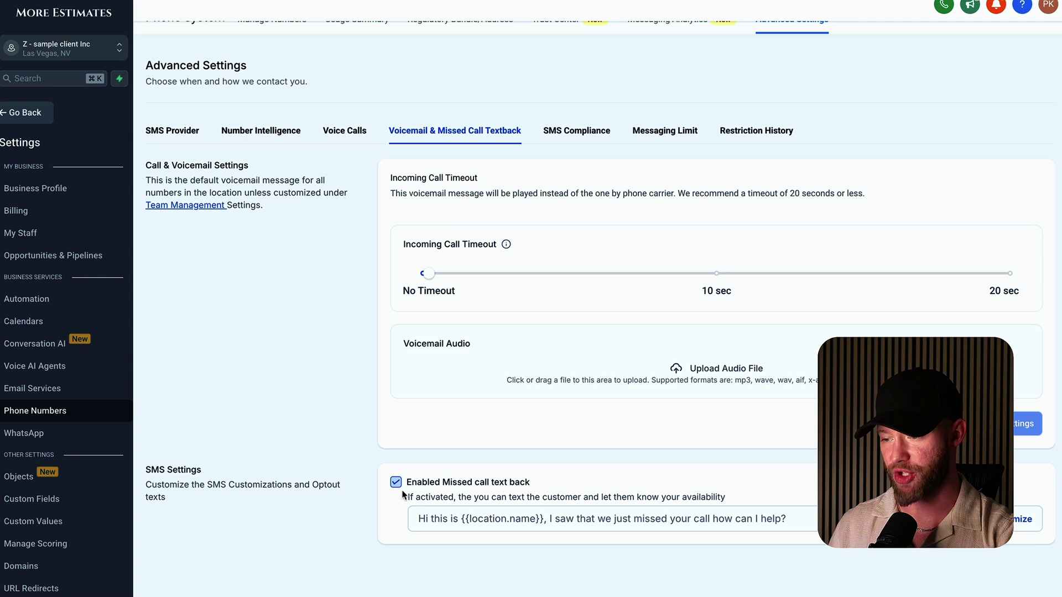
left_click_drag(411, 478, 523, 479)
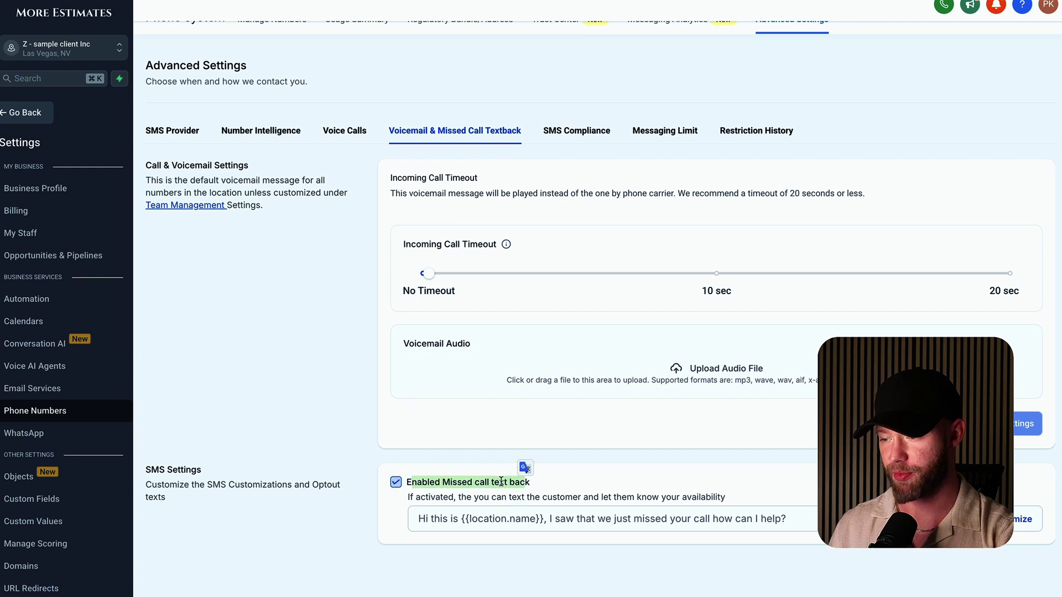
left_click(501, 481)
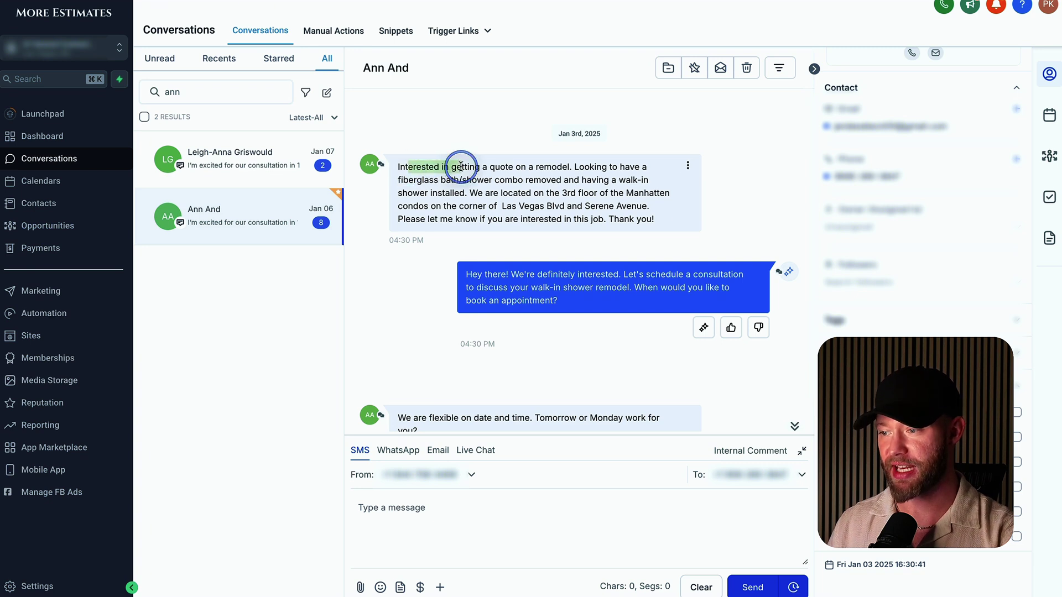
Step: Read the lead's opening message about a bathroom remodel quote and check the source of the reply to it
left_click_drag(479, 166, 580, 165)
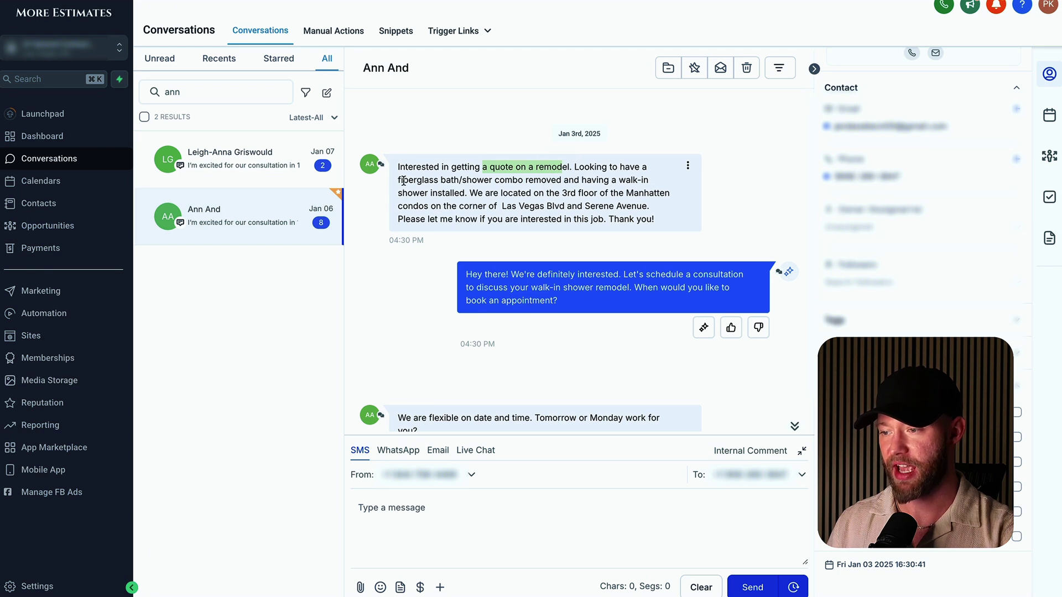
left_click_drag(403, 180, 489, 179)
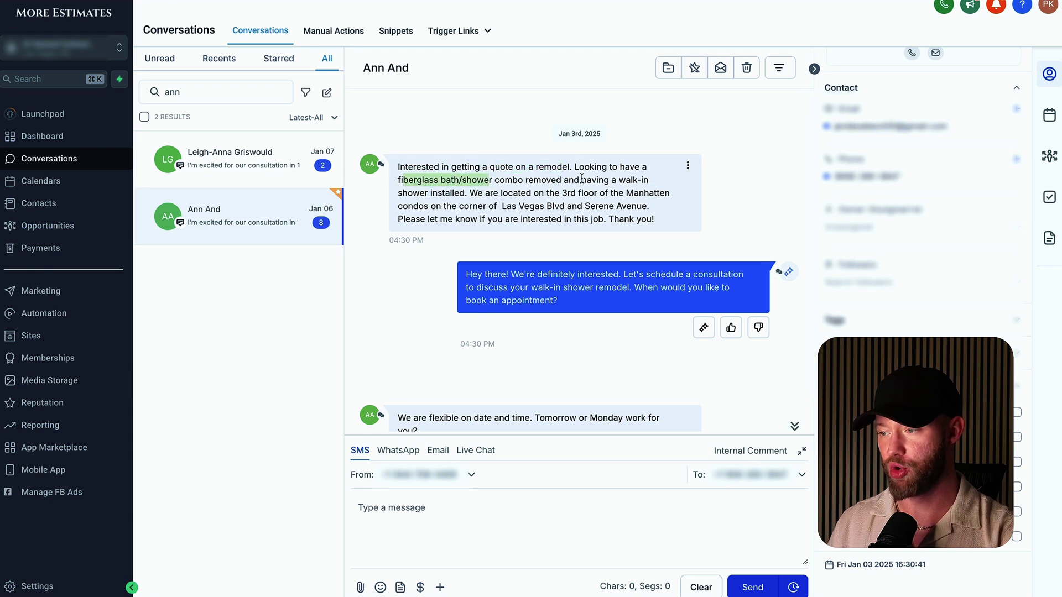
left_click_drag(582, 178, 609, 179)
scroll(477, 196, "down", 1)
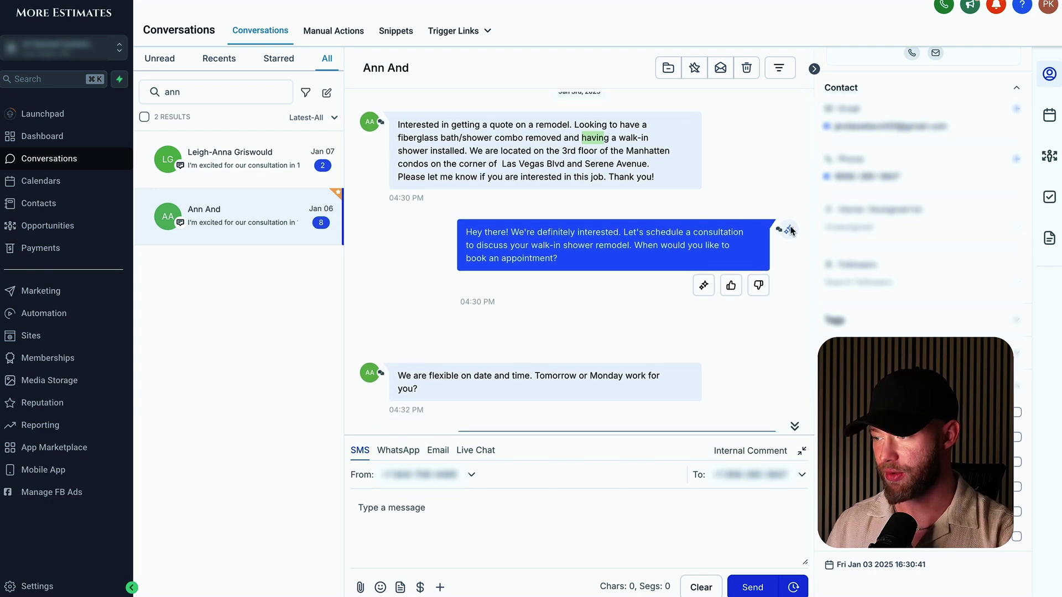
mouse_move(791, 231)
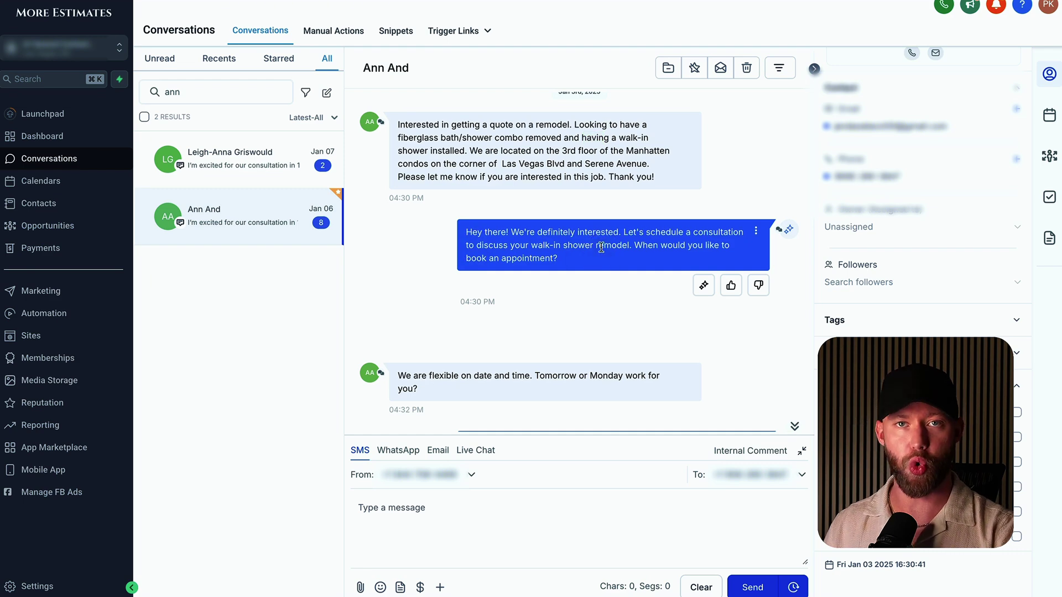
Step: Read the rest of the exchange about the lead's availability and the appointment slots offered for Monday, January 6th, 2025
scroll(601, 247, "down", 3)
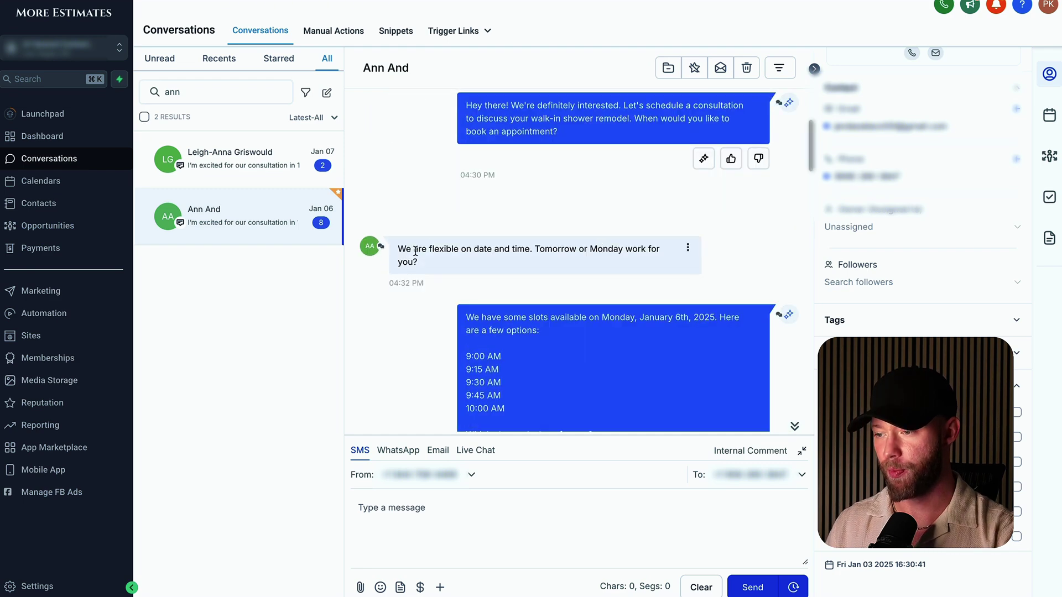
left_click_drag(413, 250, 551, 252)
scroll(550, 252, "down", 2)
left_click_drag(498, 232, 520, 247)
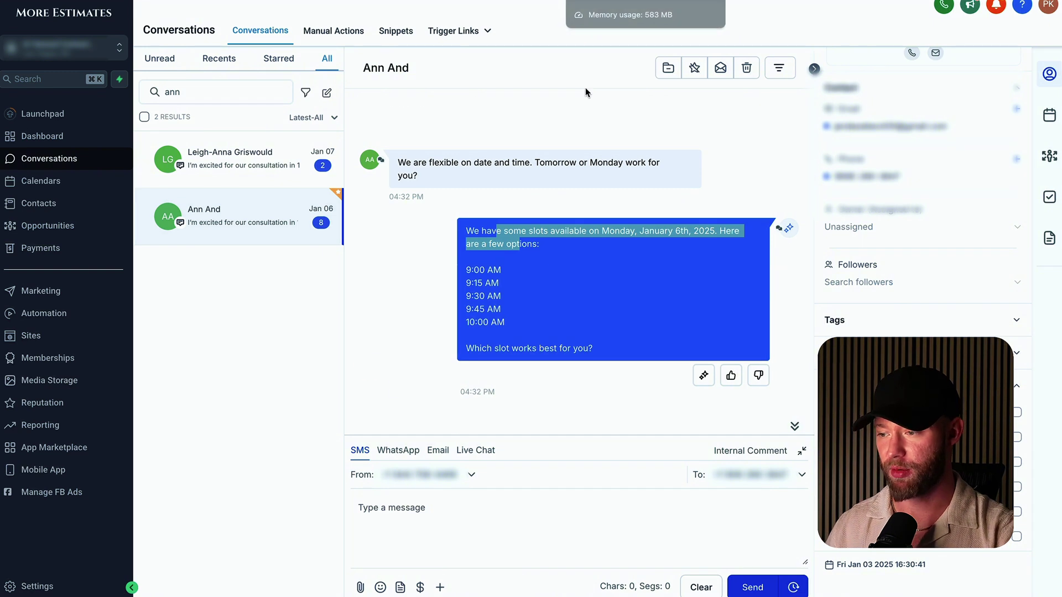
Step: Read the lead's choice of the Monday 10:00 AM slot and the reply asking for a full name
scroll(406, 257, "down", 4)
left_click_drag(406, 257, 479, 254)
left_click(462, 256)
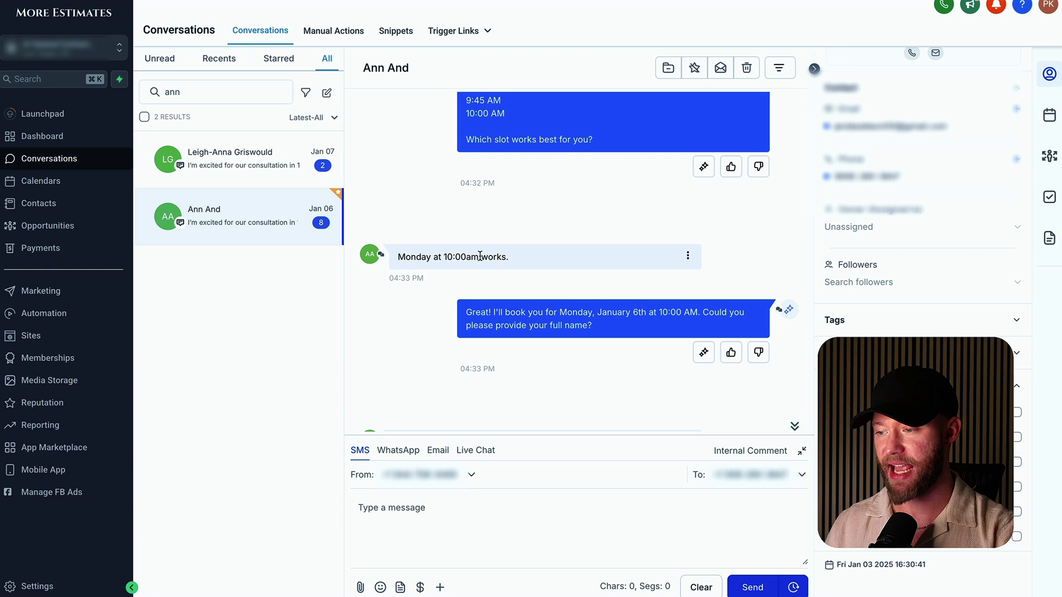
scroll(480, 255, "down", 1)
left_click_drag(471, 259, 591, 259)
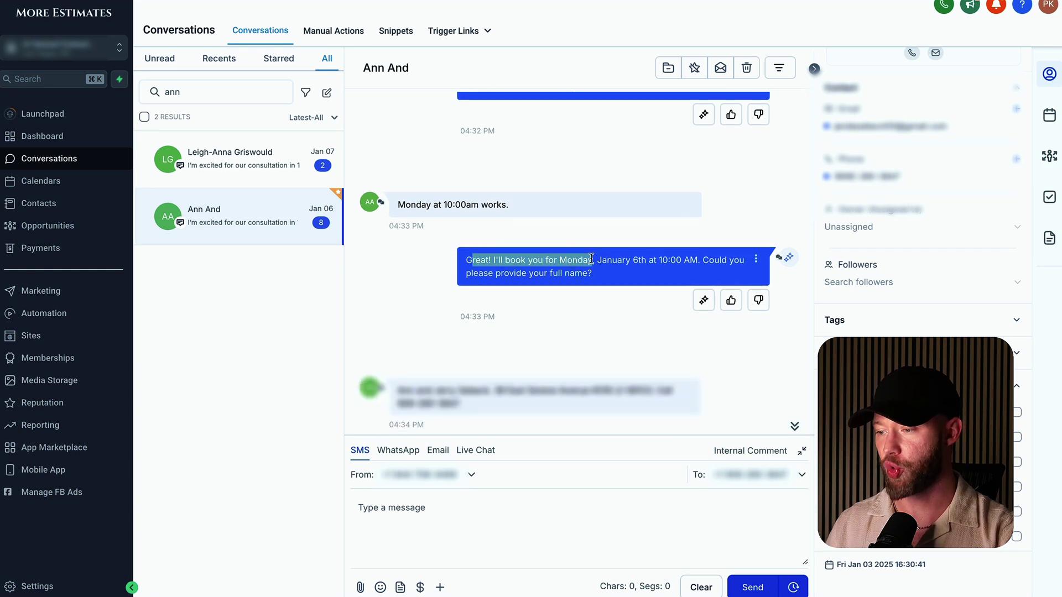
left_click_drag(659, 260, 701, 260)
left_click(494, 271)
scroll(496, 267, "down", 1)
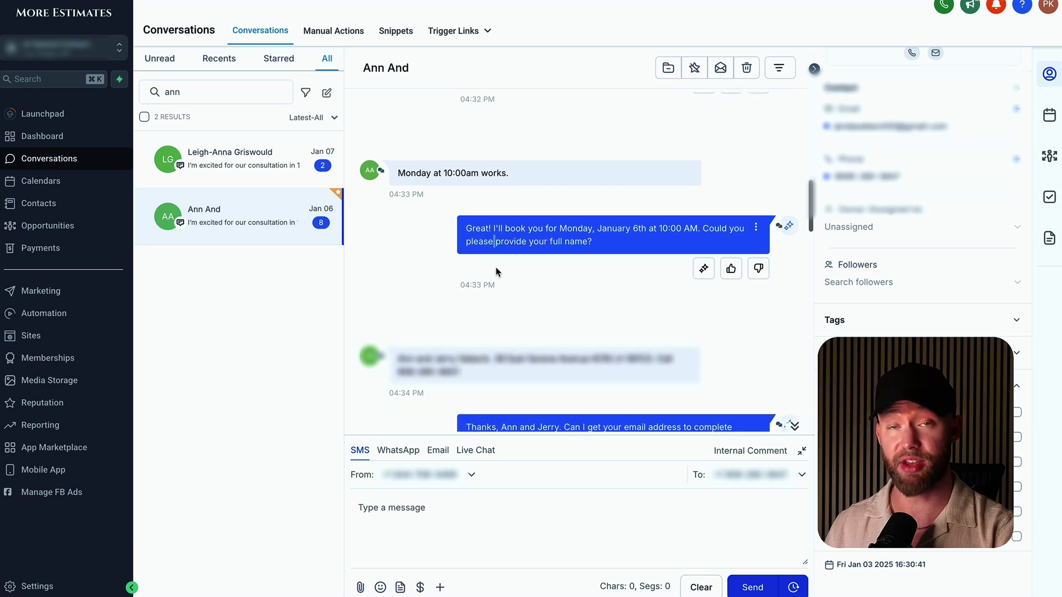
Step: Read the rest of the booking exchange, from the lead's contact details and the e-mail request to the appointment update
scroll(495, 272, "down", 2)
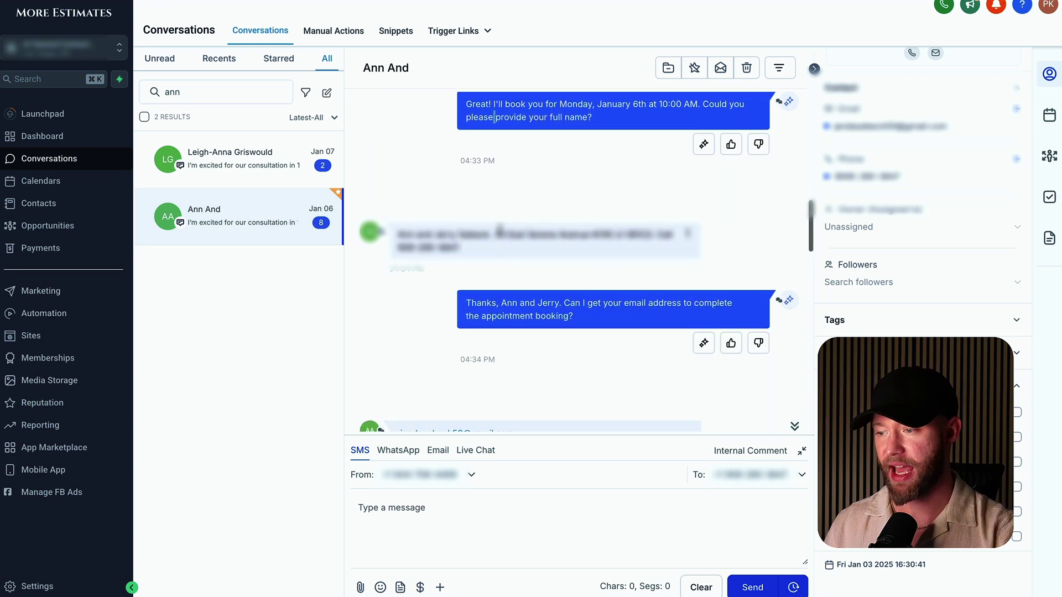
left_click_drag(494, 230, 645, 231)
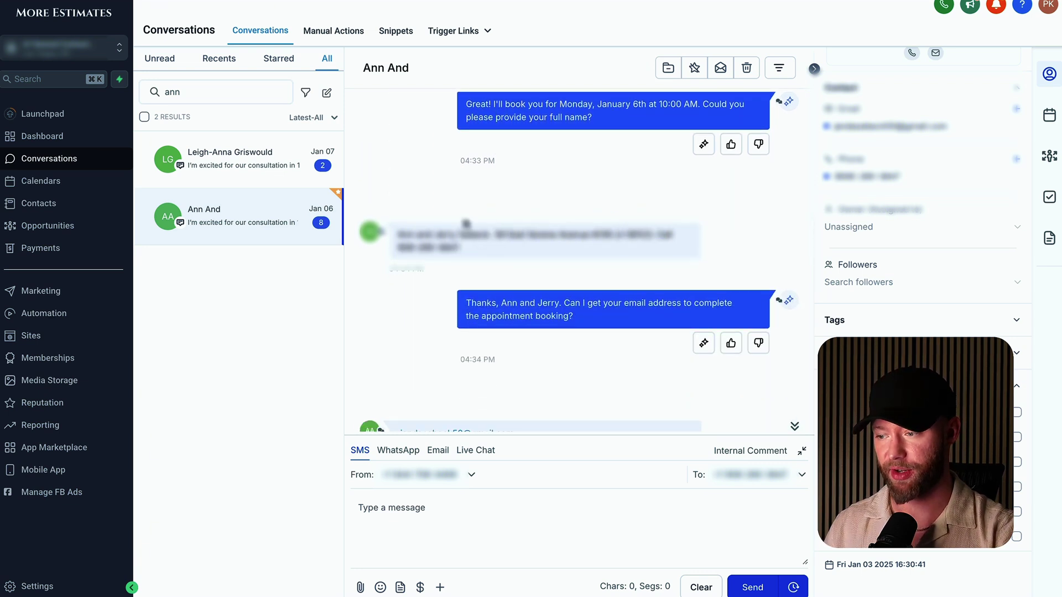
scroll(472, 228, "down", 1)
left_click_drag(472, 233, 561, 236)
left_click_drag(614, 238, 615, 239)
scroll(614, 238, "down", 1)
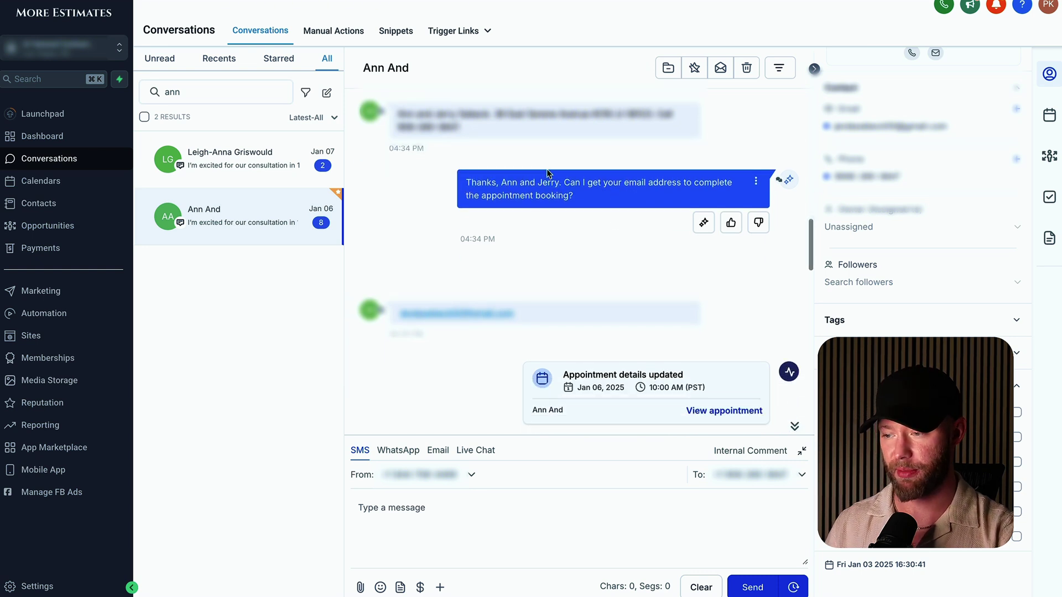
scroll(542, 210, "down", 3)
left_click_drag(573, 190, 694, 198)
scroll(636, 210, "down", 1)
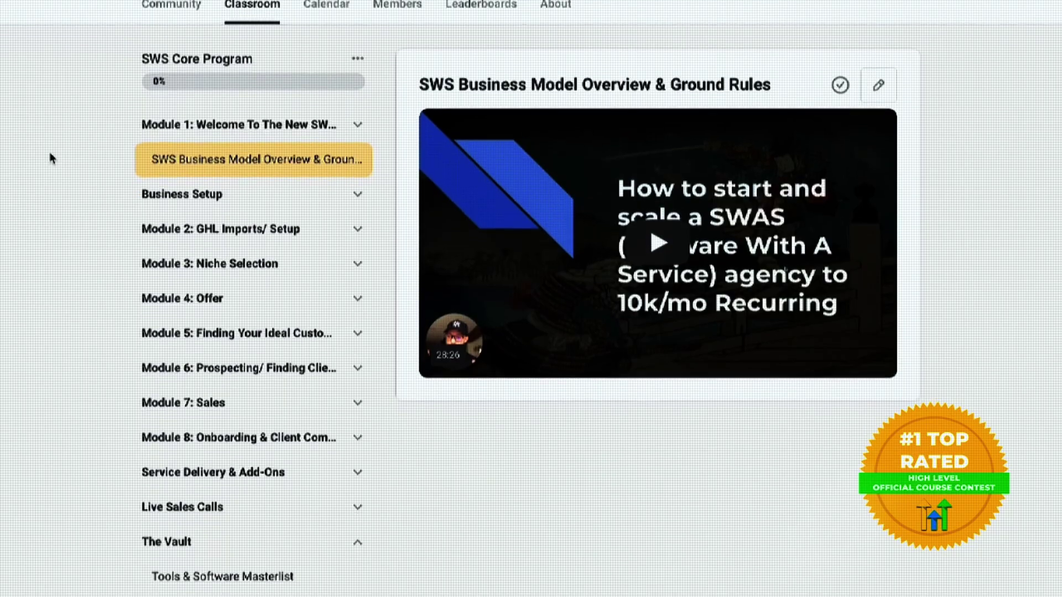
Step: Switch to the SWS Core Program classroom and browse the lessons in Module 1 and Module 6 on prospecting
left_click(358, 124)
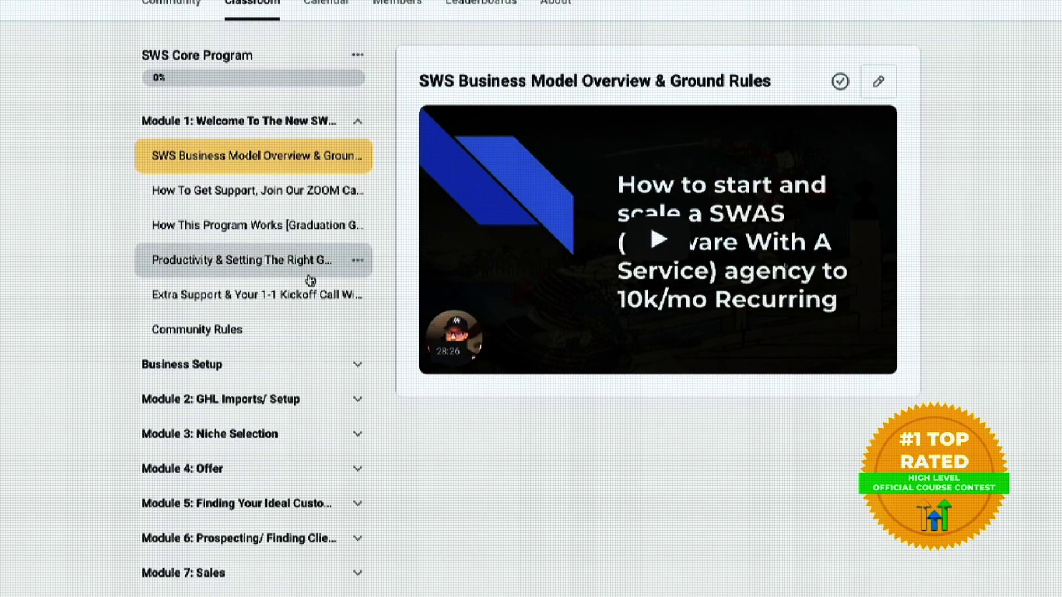
scroll(307, 280, "down", 3)
left_click(356, 393)
scroll(261, 367, "down", 5)
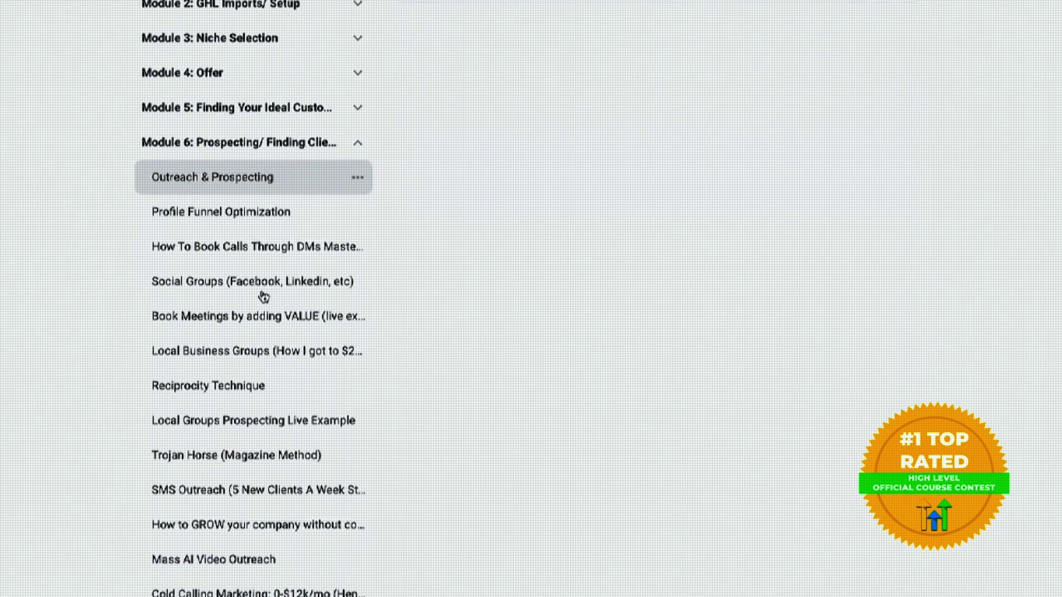
scroll(485, 375, "up", 5)
scroll(485, 375, "up", 1)
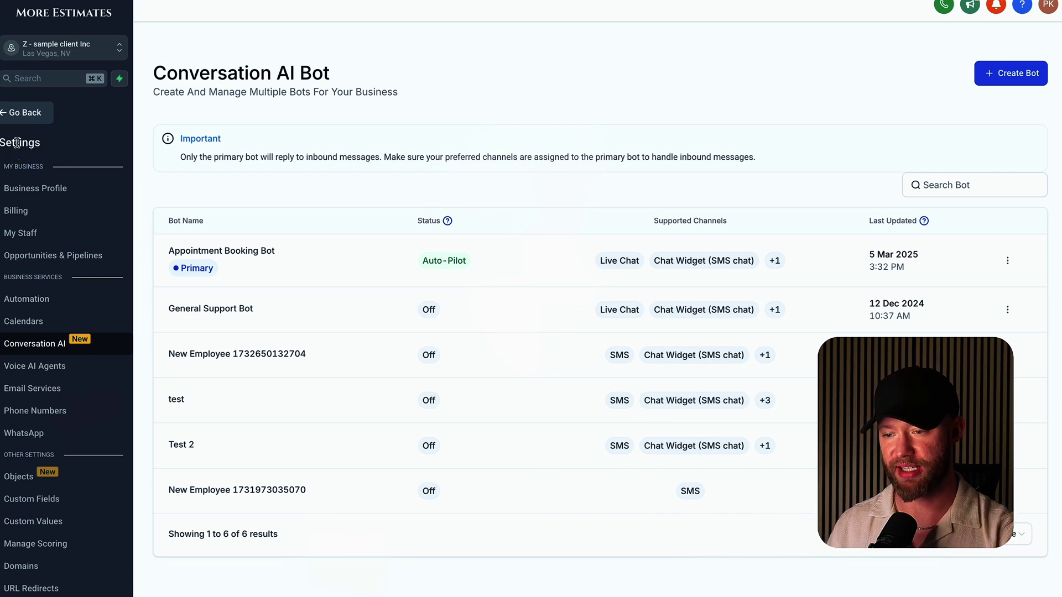
Step: Open the Appointment Booking Bot in the Conversation AI settings and review its name, status and supported communication channels
left_click(31, 346)
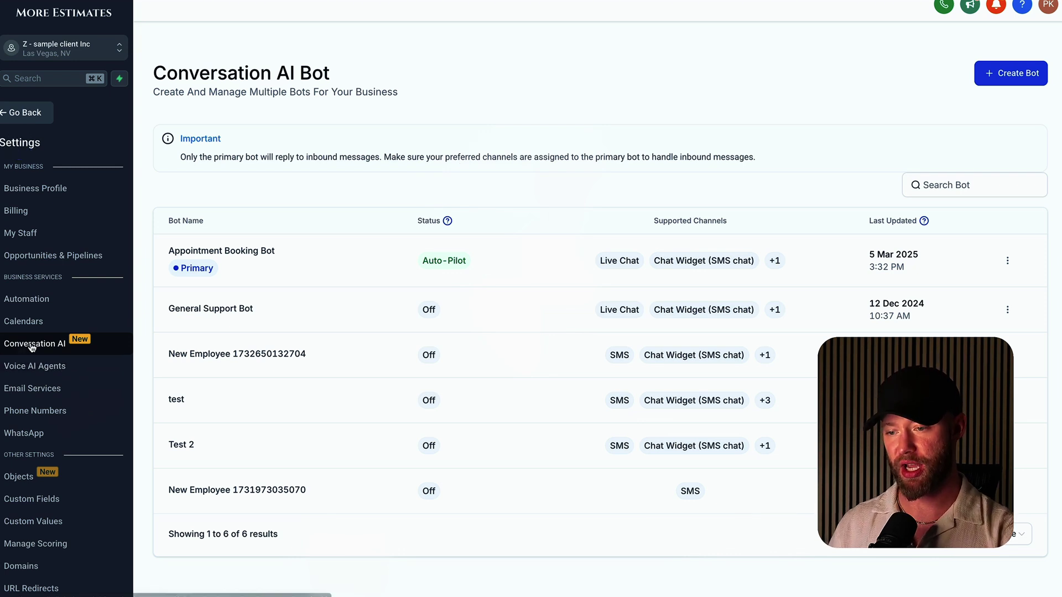
left_click(254, 250)
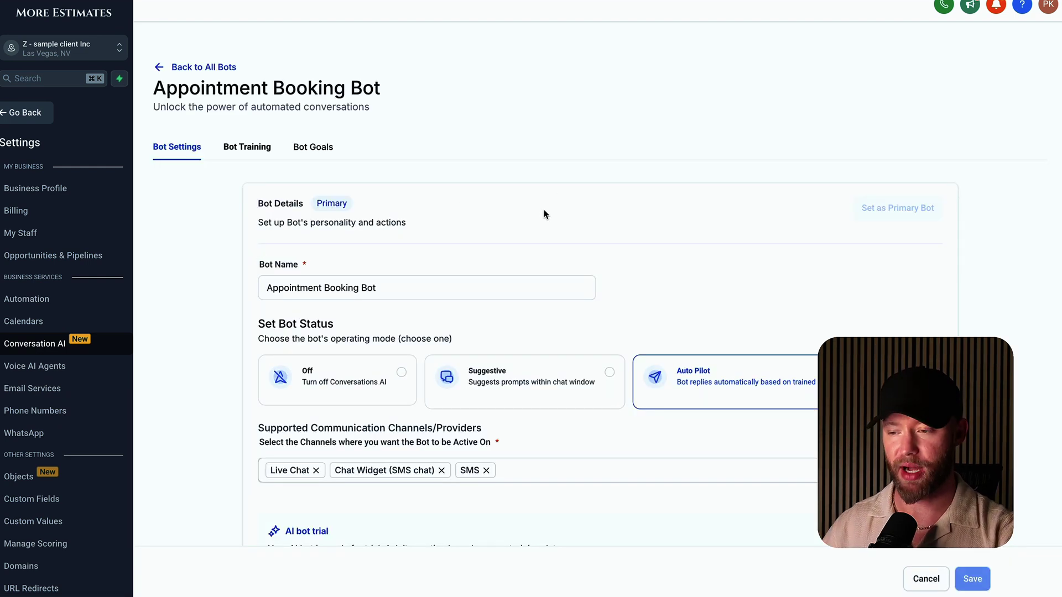
scroll(544, 214, "down", 2)
left_click(436, 222)
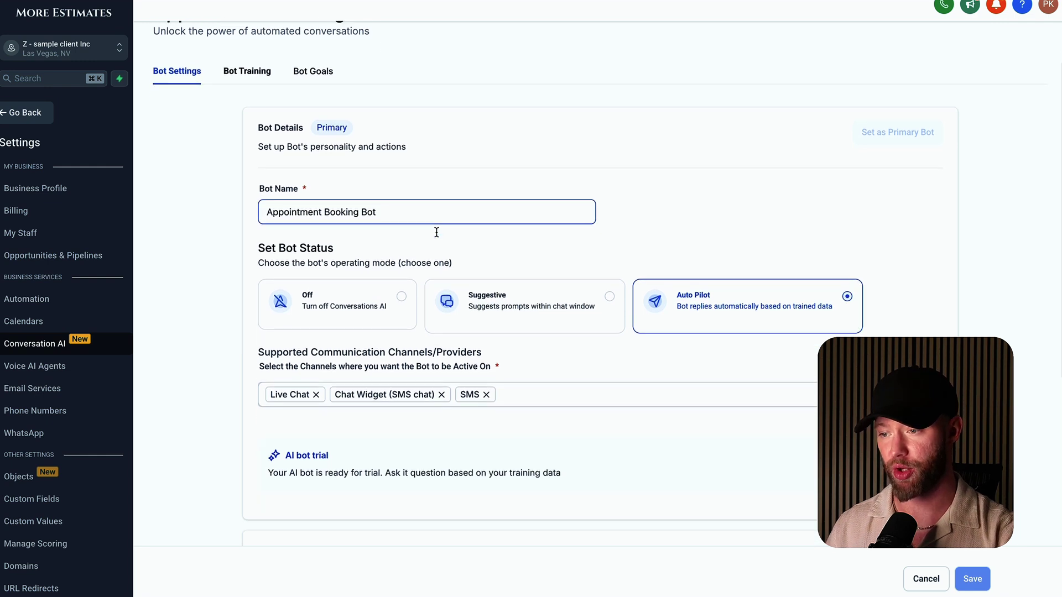
scroll(436, 232, "down", 1)
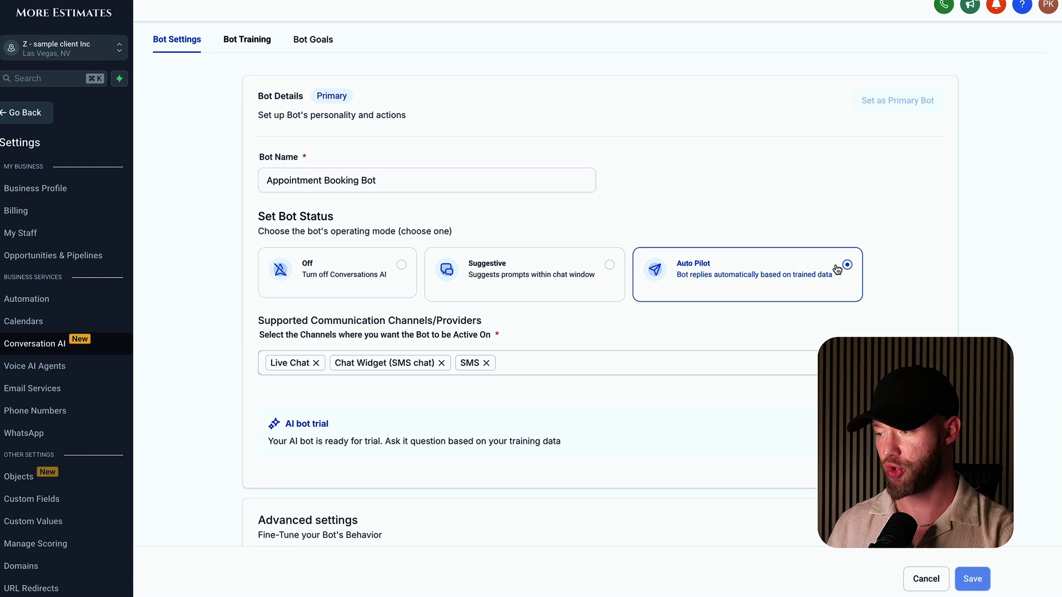
left_click(560, 364)
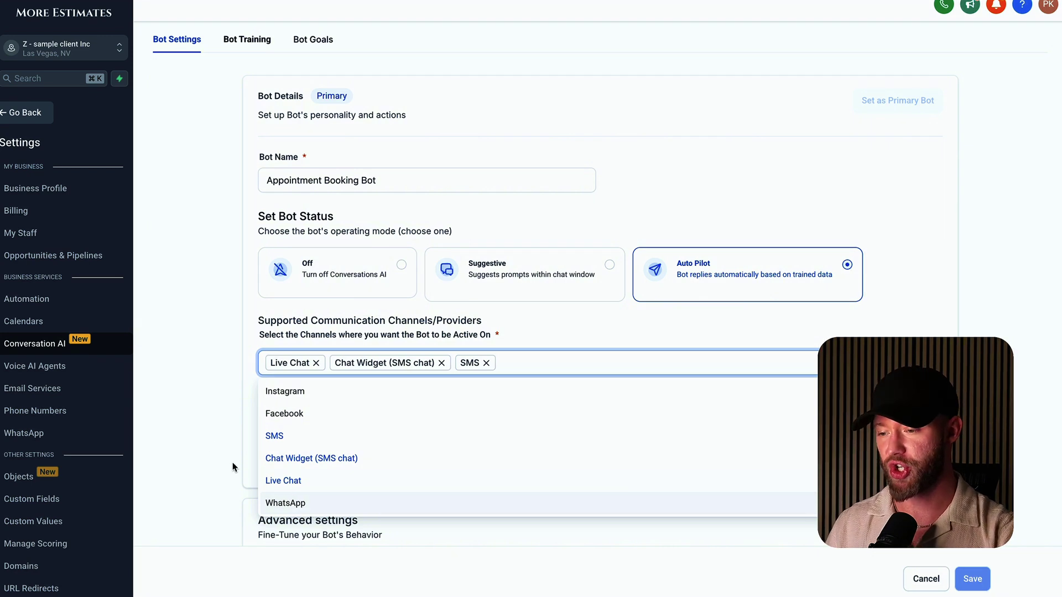
left_click(206, 433)
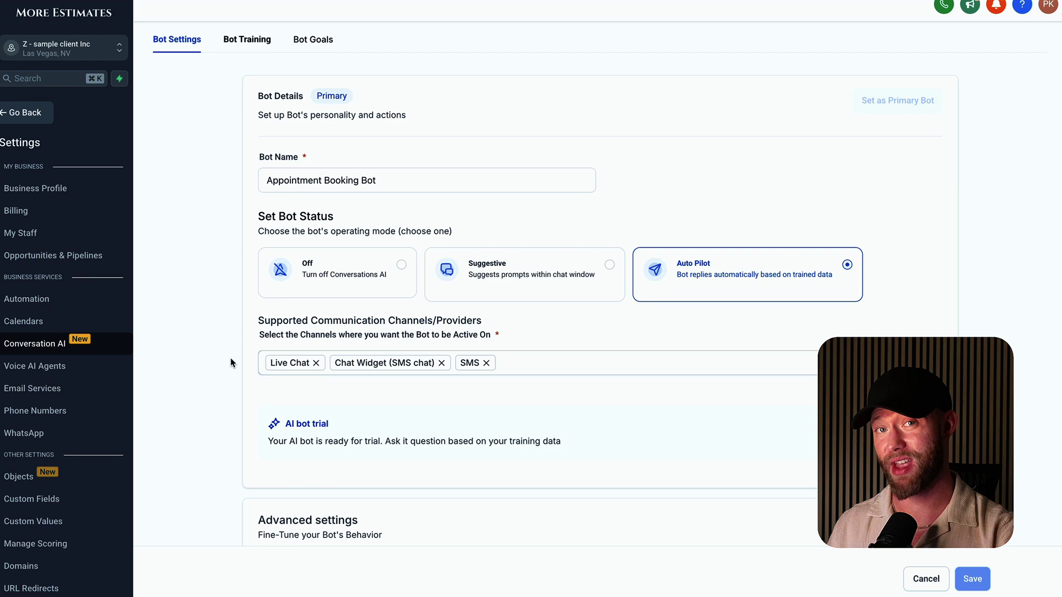
Step: Review the bot's advanced settings, including the business name and the auto-pilot wait time, message limit and sleep options
scroll(230, 358, "down", 5)
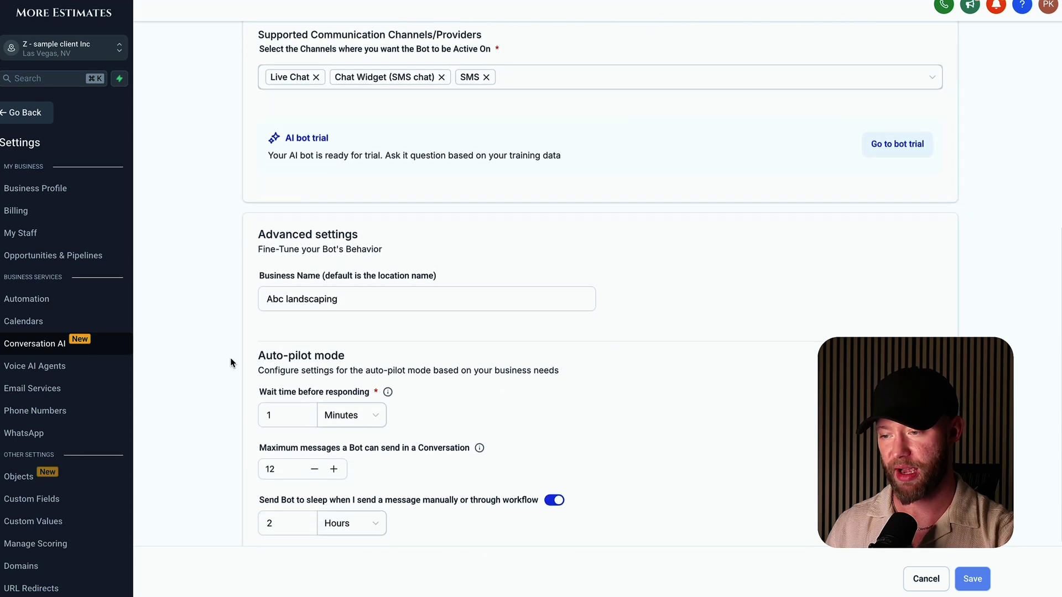
left_click(363, 299)
scroll(365, 282, "down", 3)
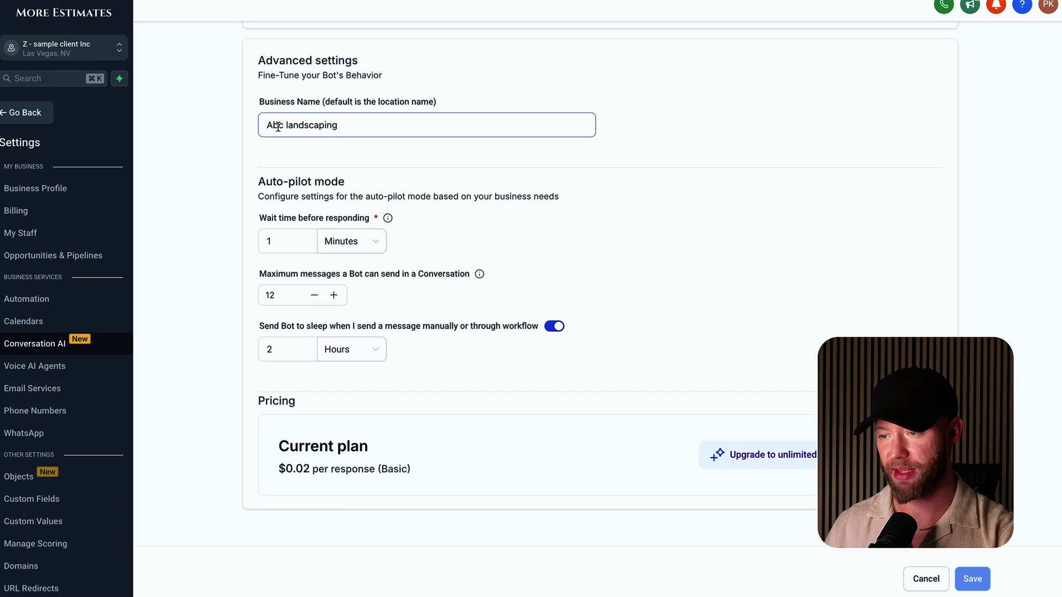
left_click_drag(278, 126, 318, 125)
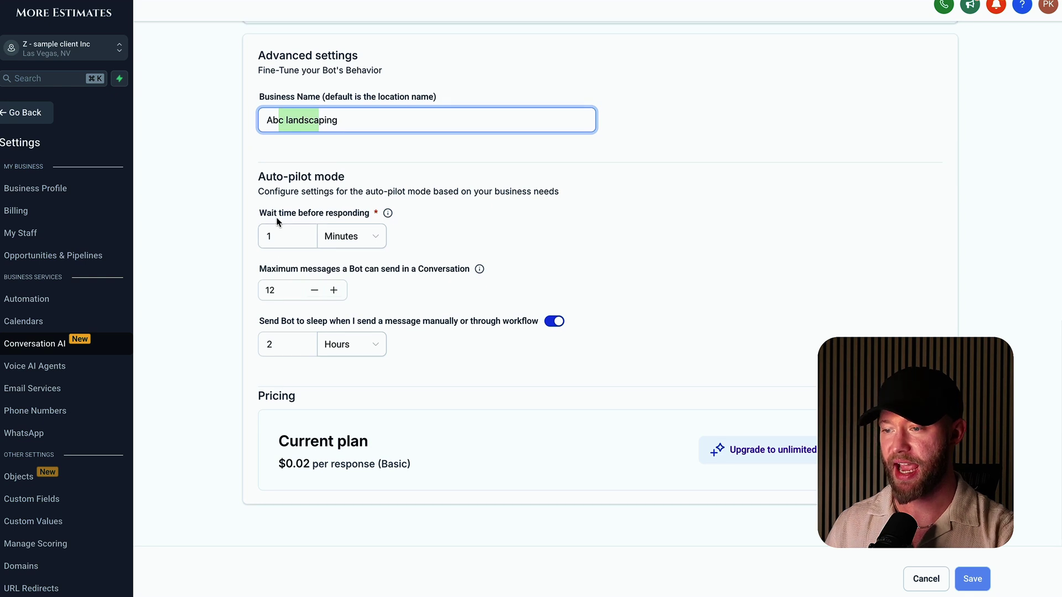
left_click_drag(264, 172, 424, 360)
left_click(425, 356)
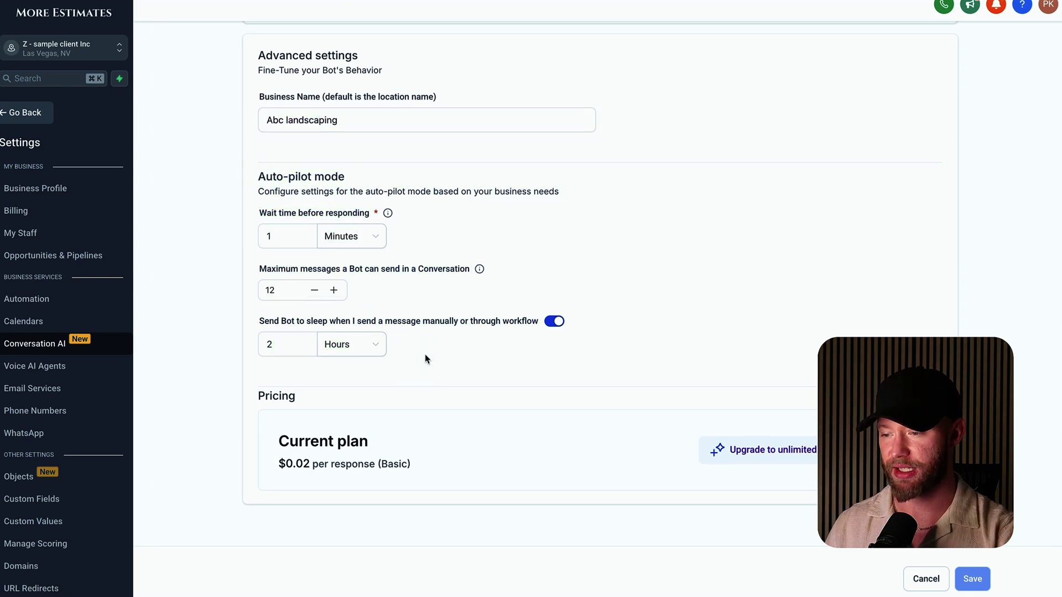
Step: Open the bot's training settings and examine the website domain used by the web crawler
scroll(426, 358, "up", 10)
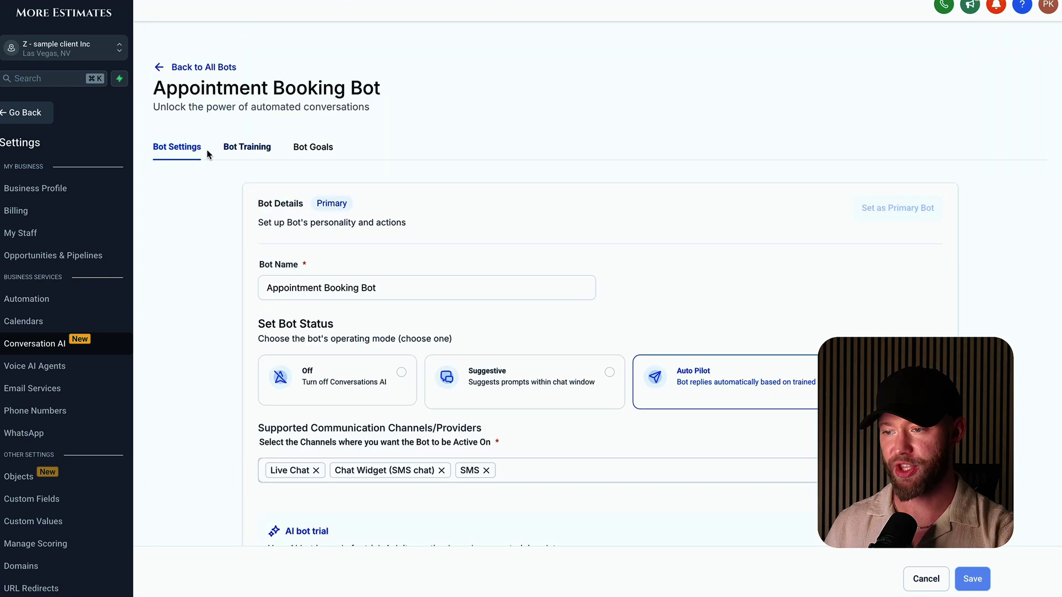
left_click(247, 147)
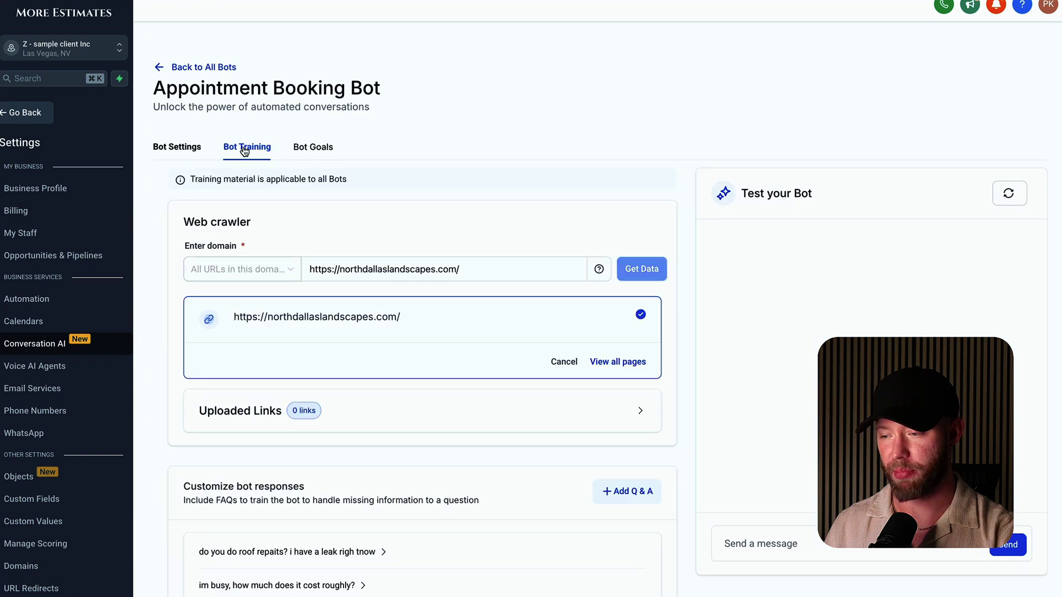
scroll(484, 218, "down", 1)
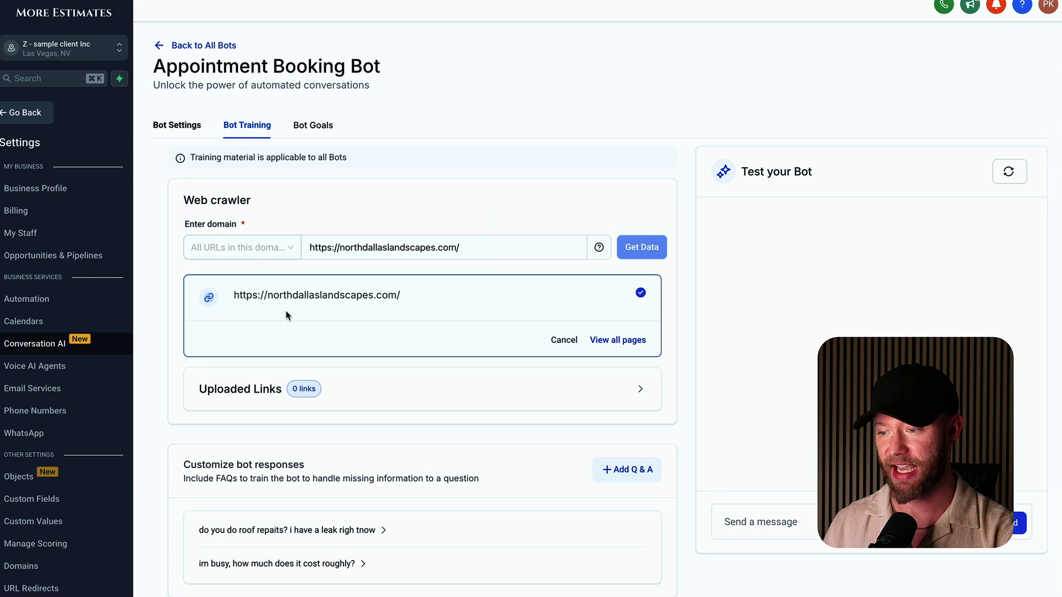
left_click_drag(283, 295, 403, 297)
left_click(394, 295)
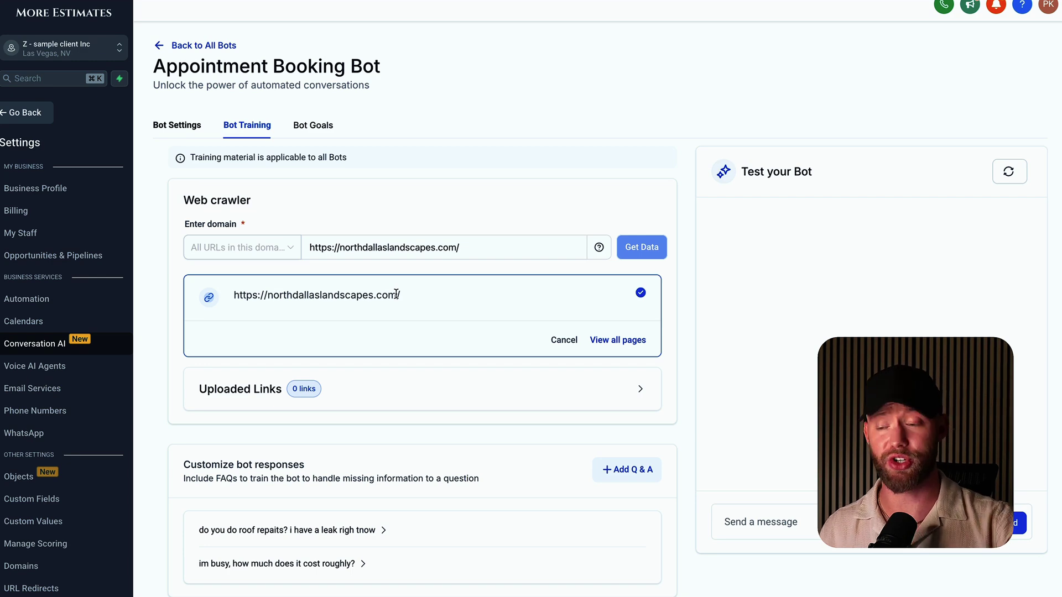
Step: Send the test bot the question "whatre your hours?"
left_click(781, 520)
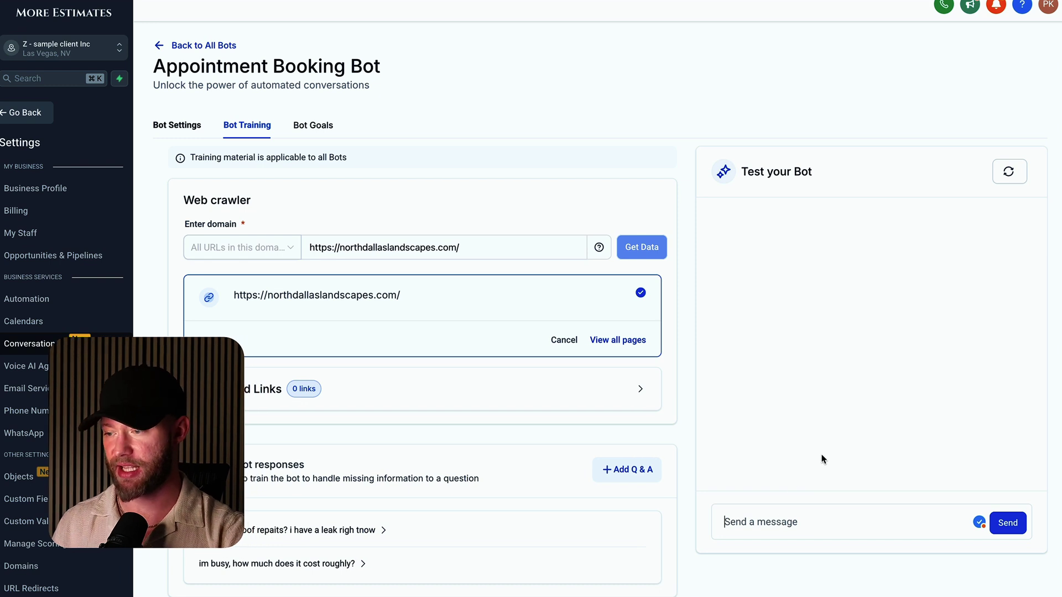
type("wha")
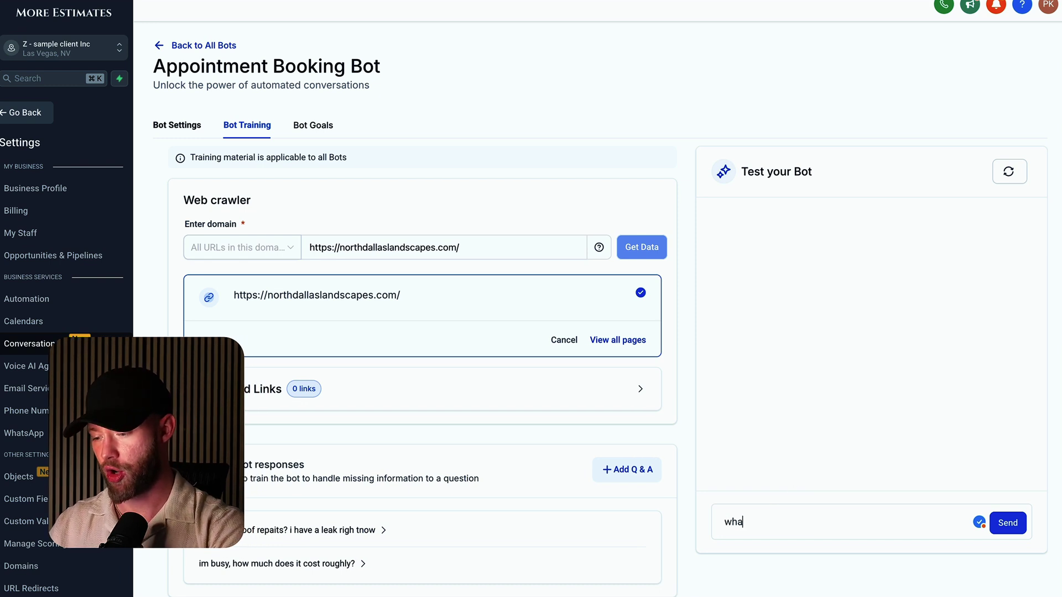
type("tre your hours?")
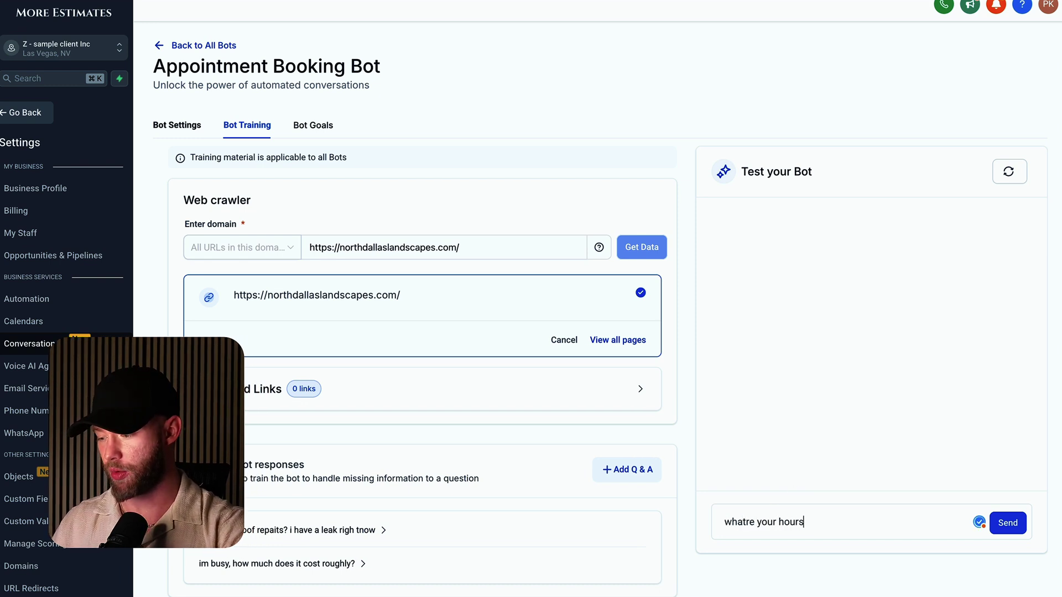
key("Return")
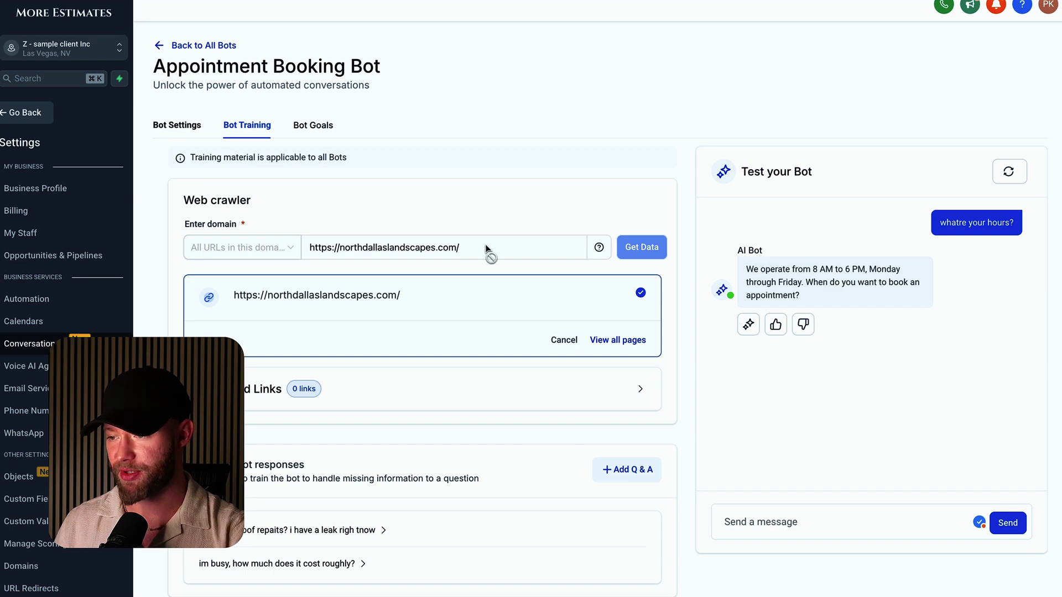
Step: Expand the web crawler's uploaded links and read the test bot's answer about business hours
left_click(641, 392)
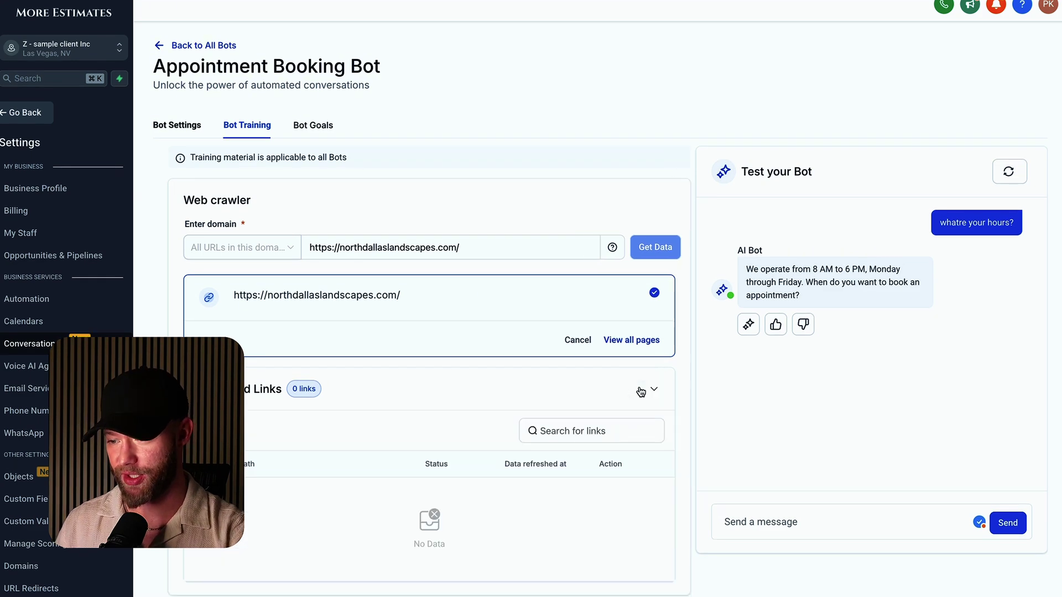
scroll(367, 398, "down", 3)
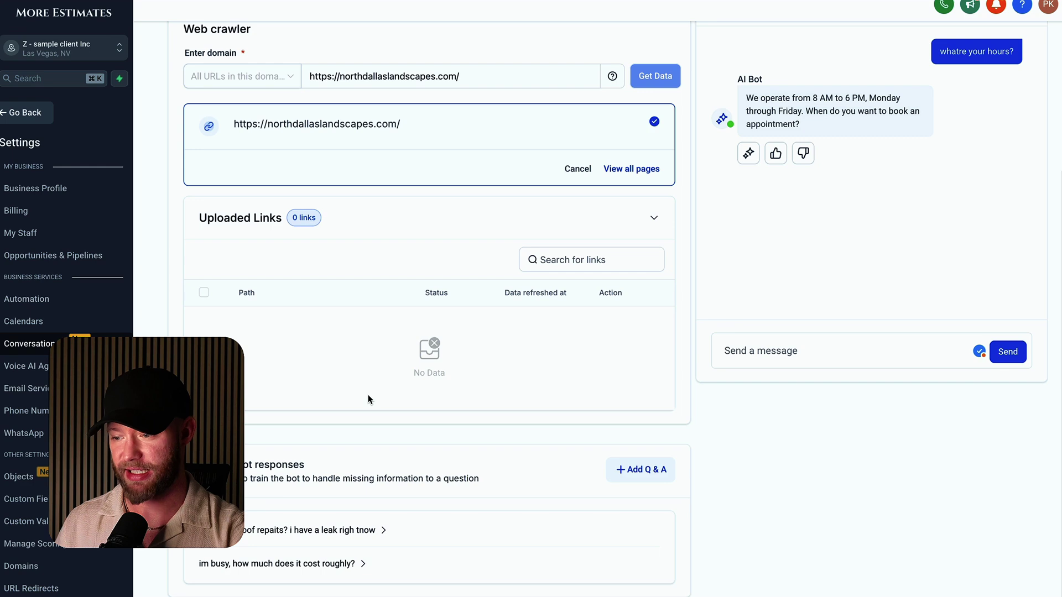
scroll(367, 398, "up", 4)
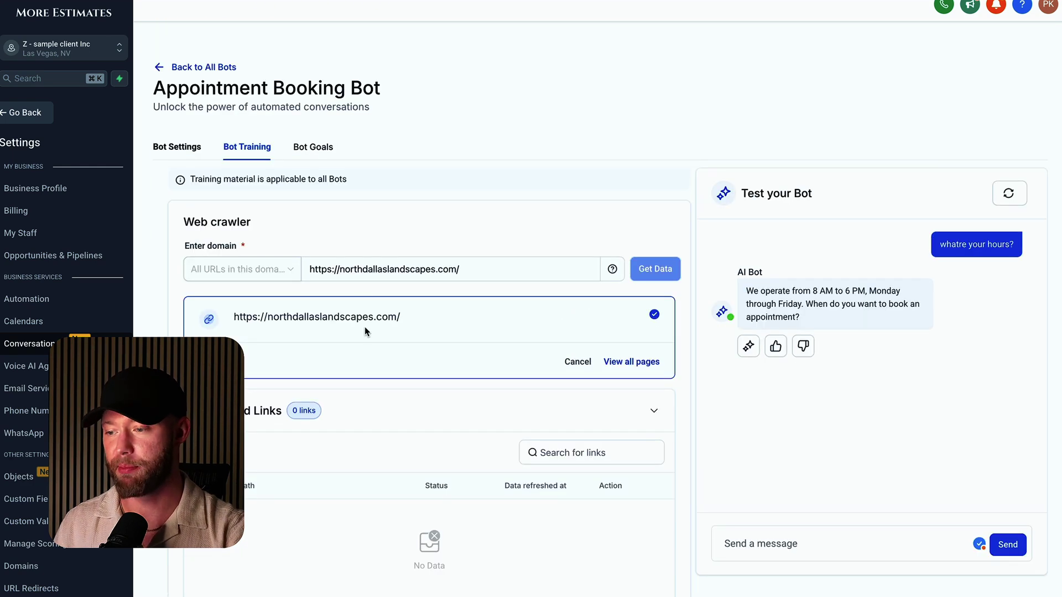
left_click_drag(753, 291, 887, 302)
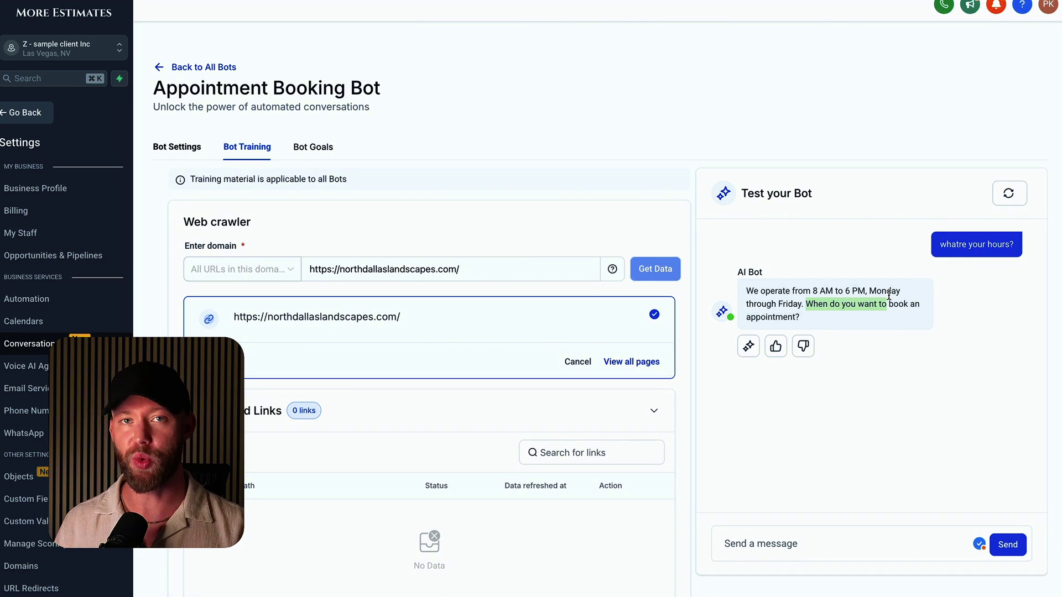
Step: Read the test bot's answer to the question about the services offered
scroll(888, 294, "down", 2)
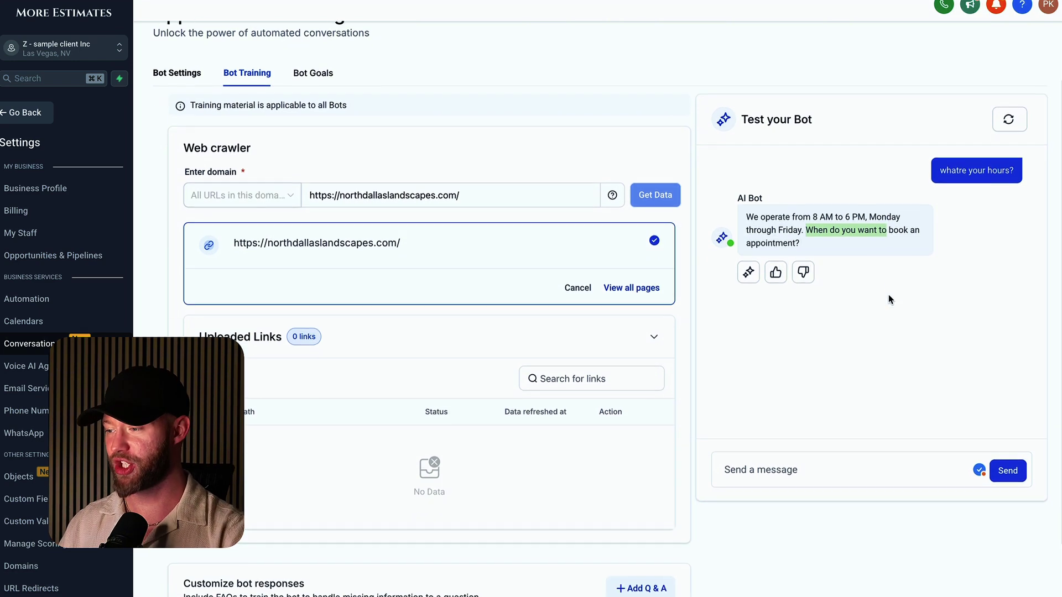
scroll(829, 289, "up", 1)
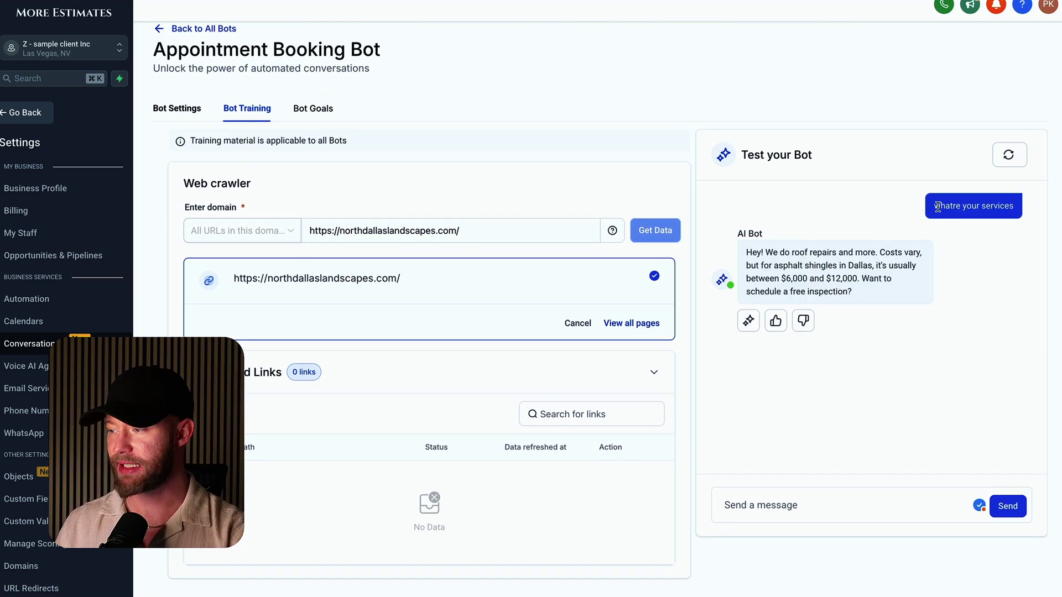
left_click_drag(937, 207, 1005, 227)
left_click(765, 257)
left_click_drag(765, 257, 898, 252)
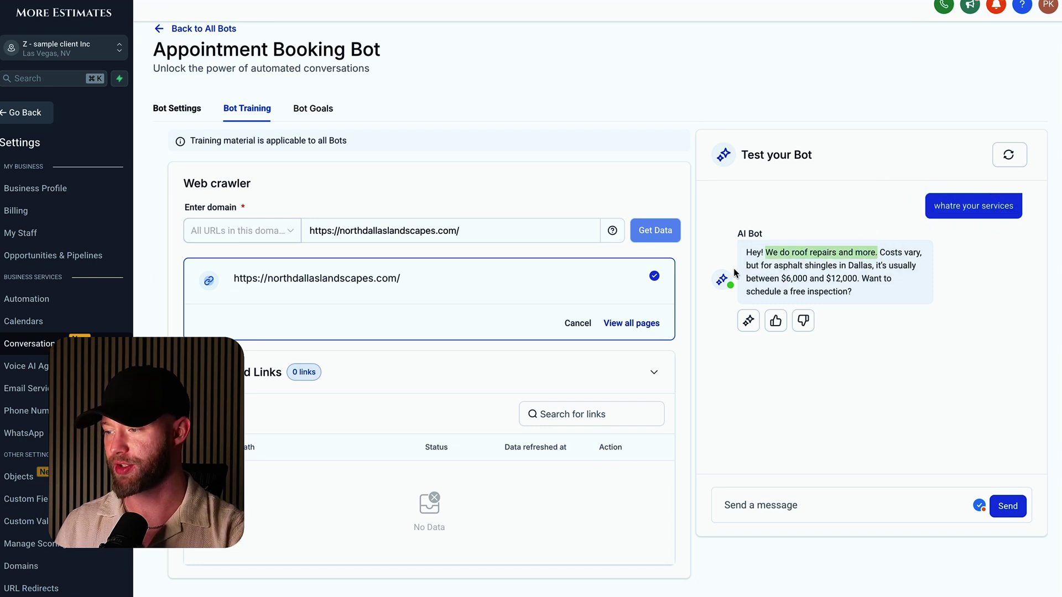
Step: Highlight and examine the cost details in the test bot's answer about its services
left_click_drag(759, 265, 882, 264)
left_click_drag(786, 276, 849, 279)
left_click(787, 275)
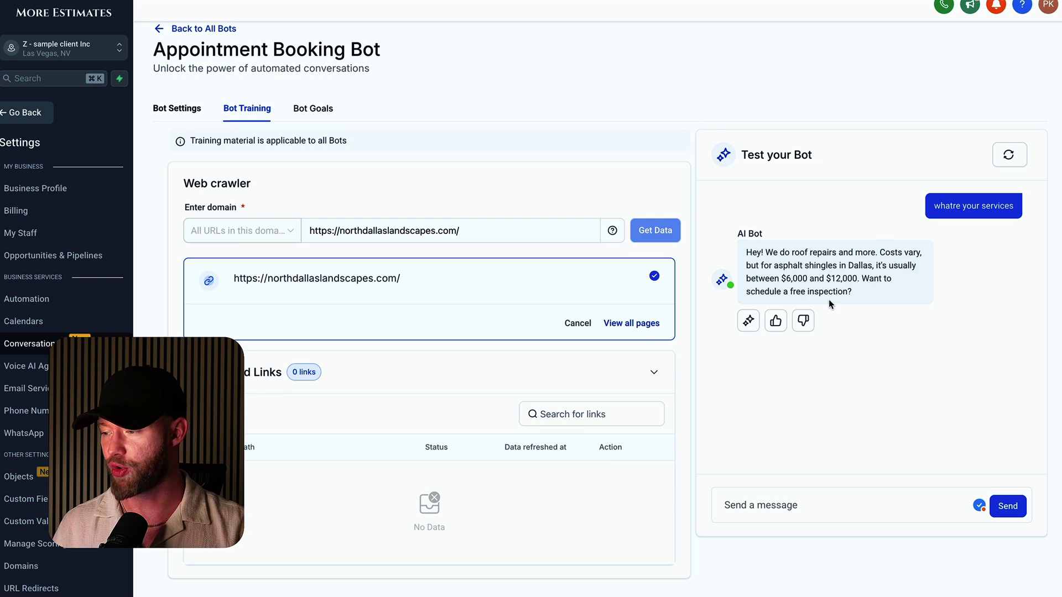
Step: Reject the test bot's services answer and remove the sentence about asphalt shingle costs from the response
left_click(804, 323)
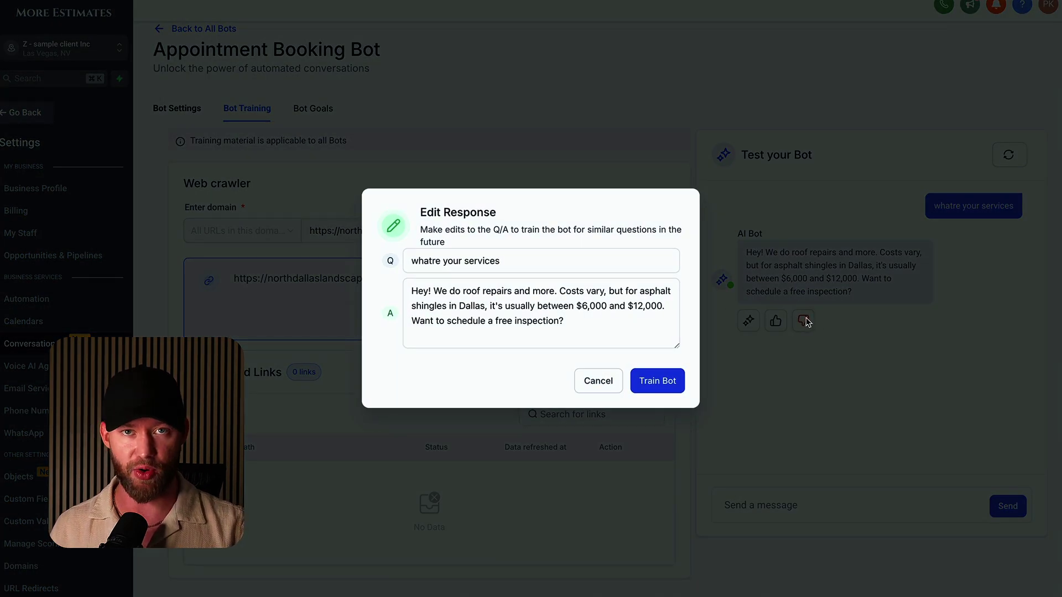
left_click(547, 331)
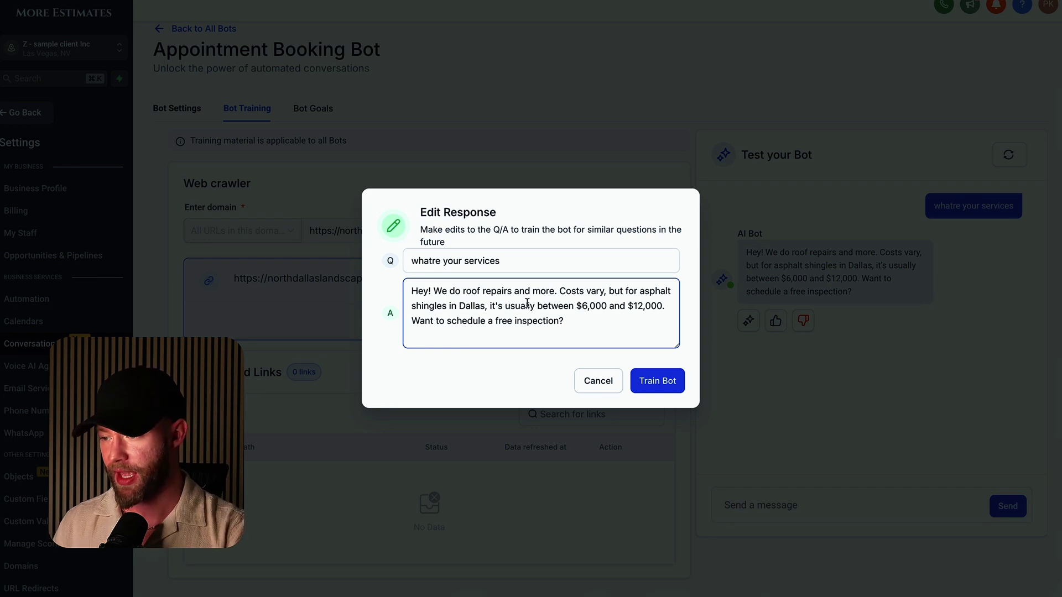
left_click_drag(558, 291, 667, 304)
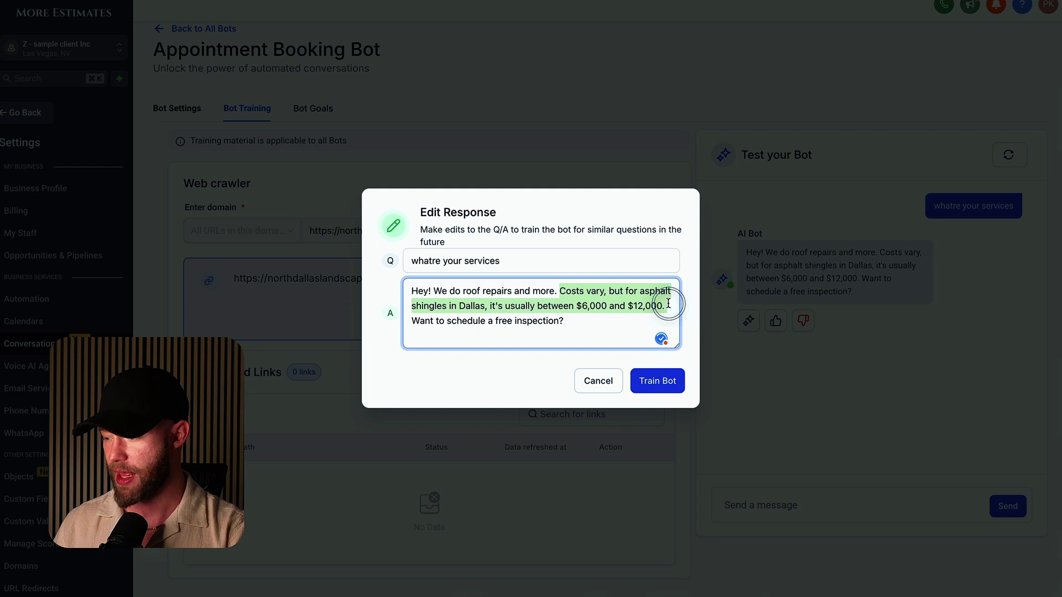
key("BackSpace")
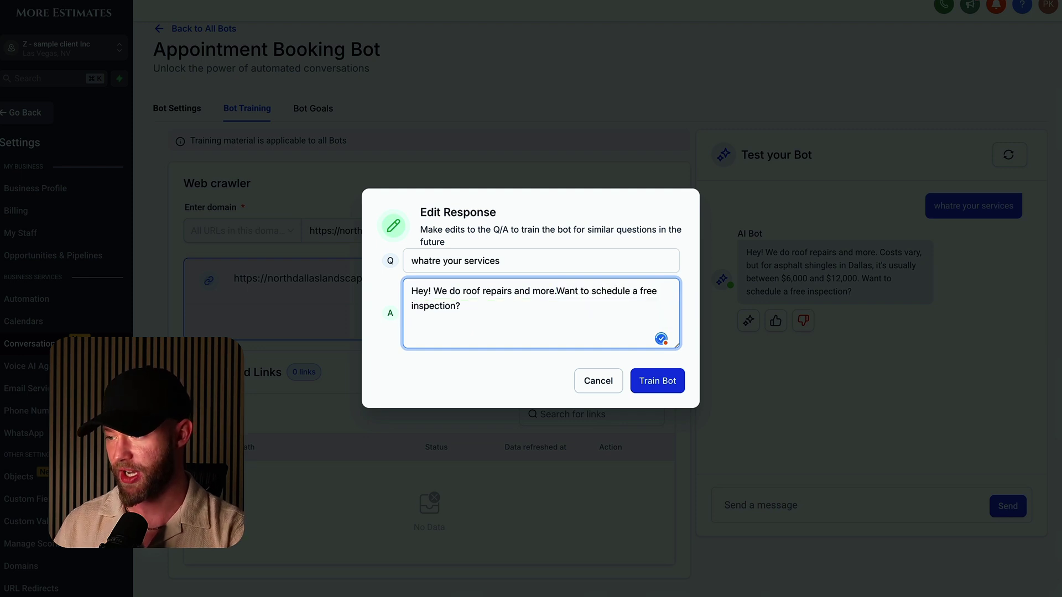
left_click(554, 291)
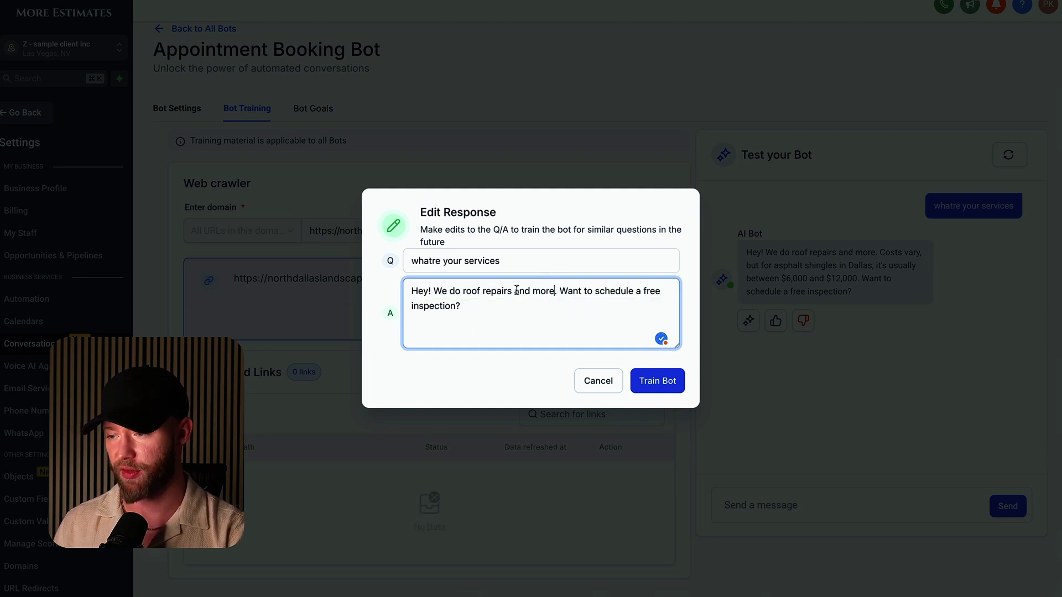
Step: Add "roof installations" after "roof repairs" in the edited response and train the bot with it
left_click(513, 291)
type(", roof instal")
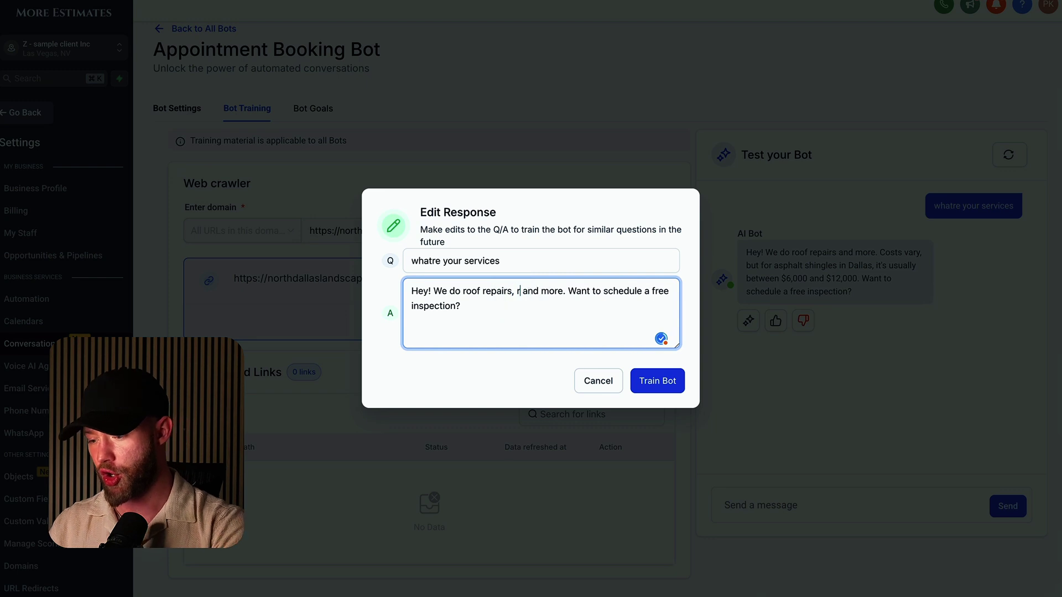
type("lations,")
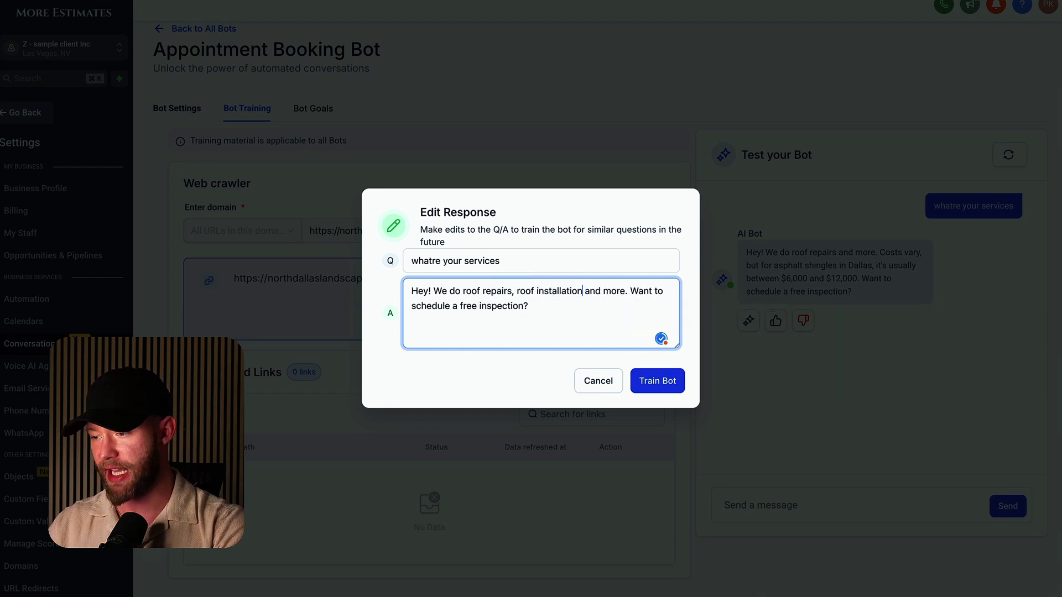
left_click(542, 305)
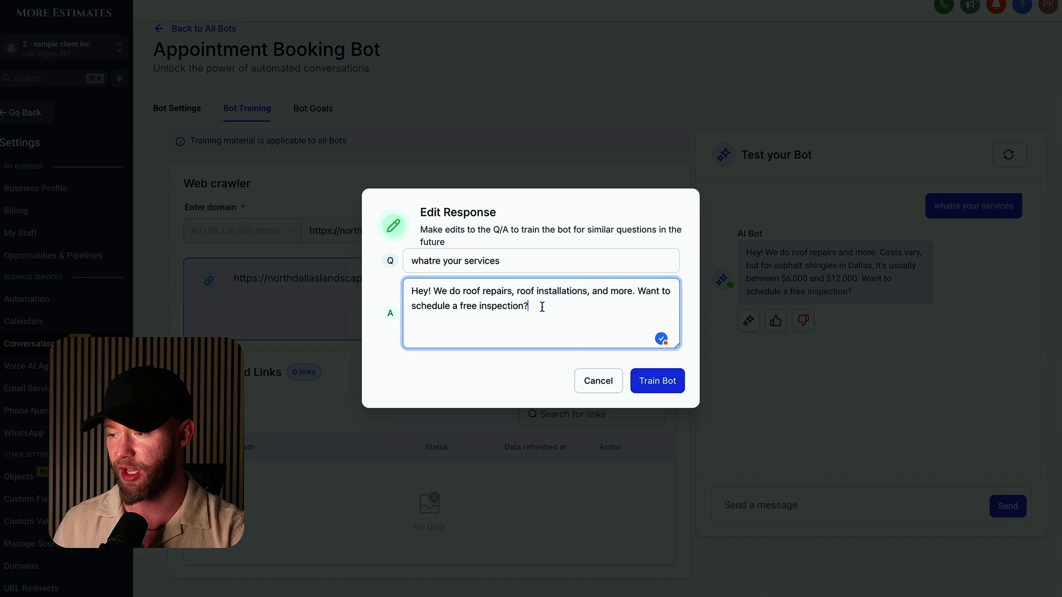
left_click(659, 383)
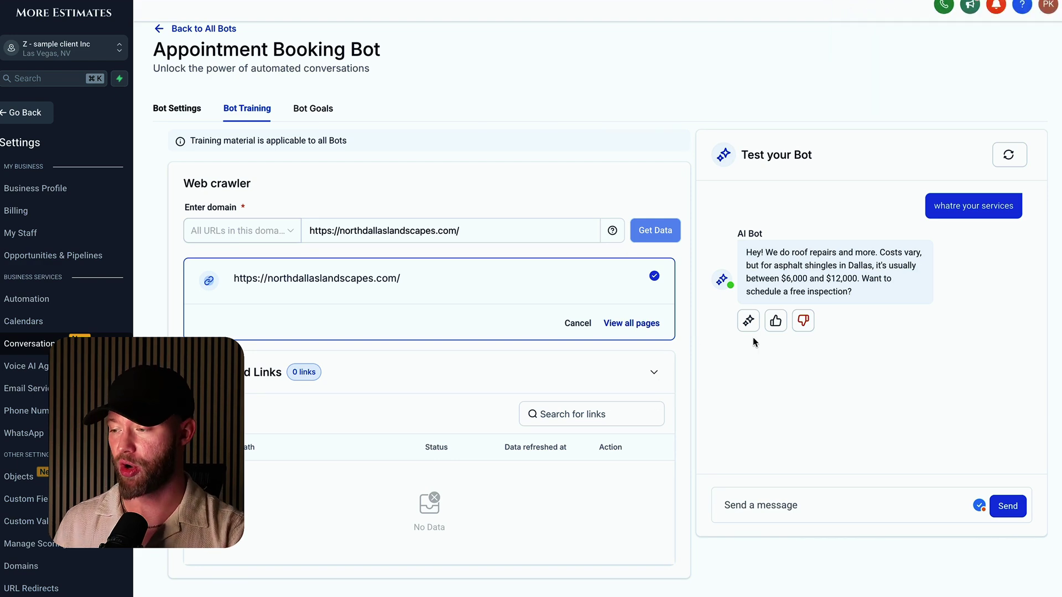
Step: Open the bot's goals and examine its personality, intent and additional information prompts and the available actions
scroll(753, 342, "down", 1)
left_click(308, 81)
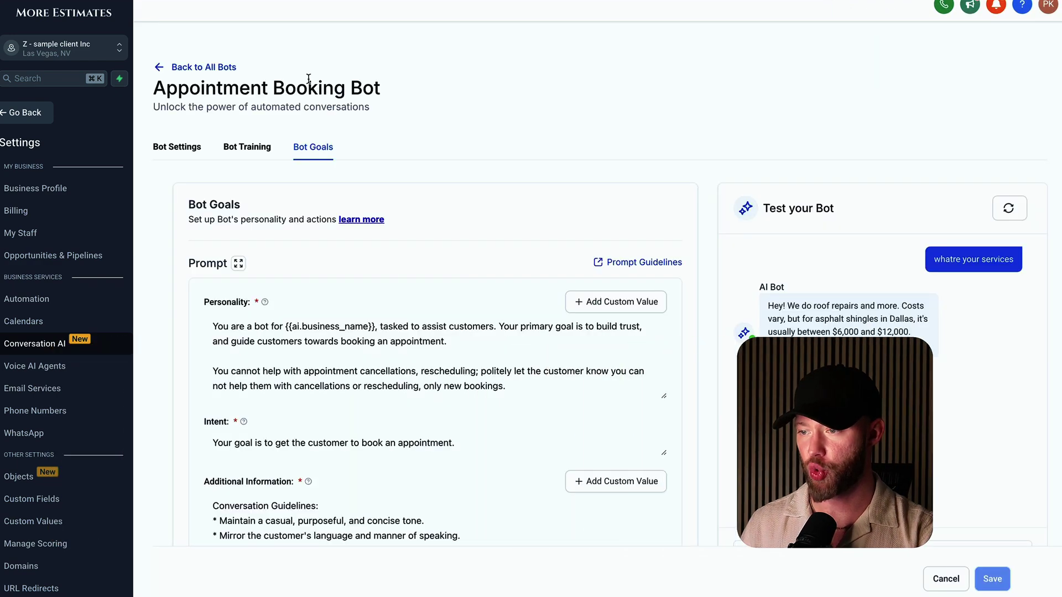
scroll(380, 177, "down", 2)
scroll(381, 177, "down", 1)
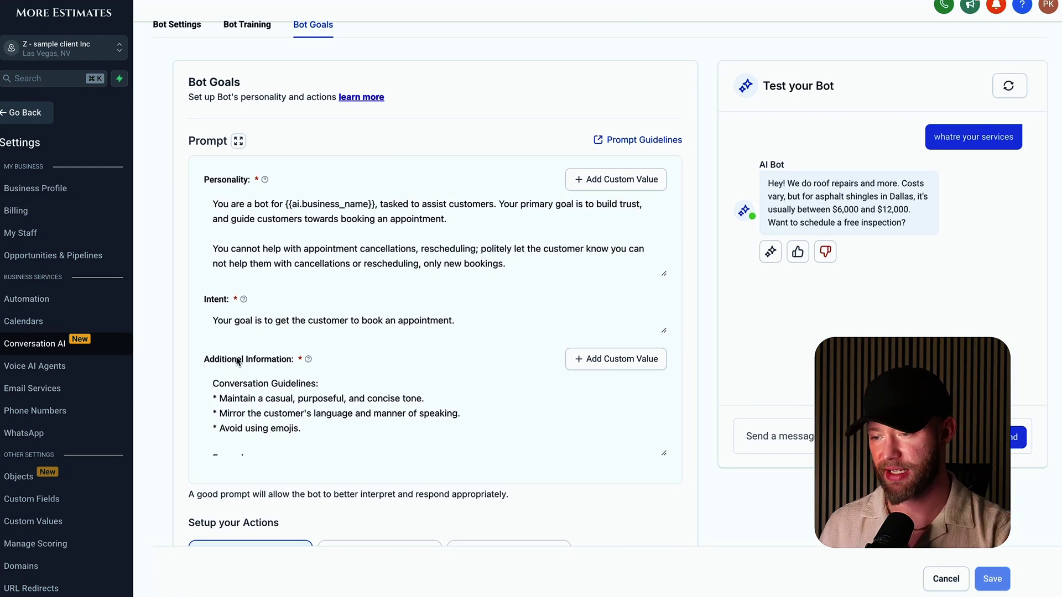
scroll(355, 253, "down", 3)
scroll(356, 252, "down", 1)
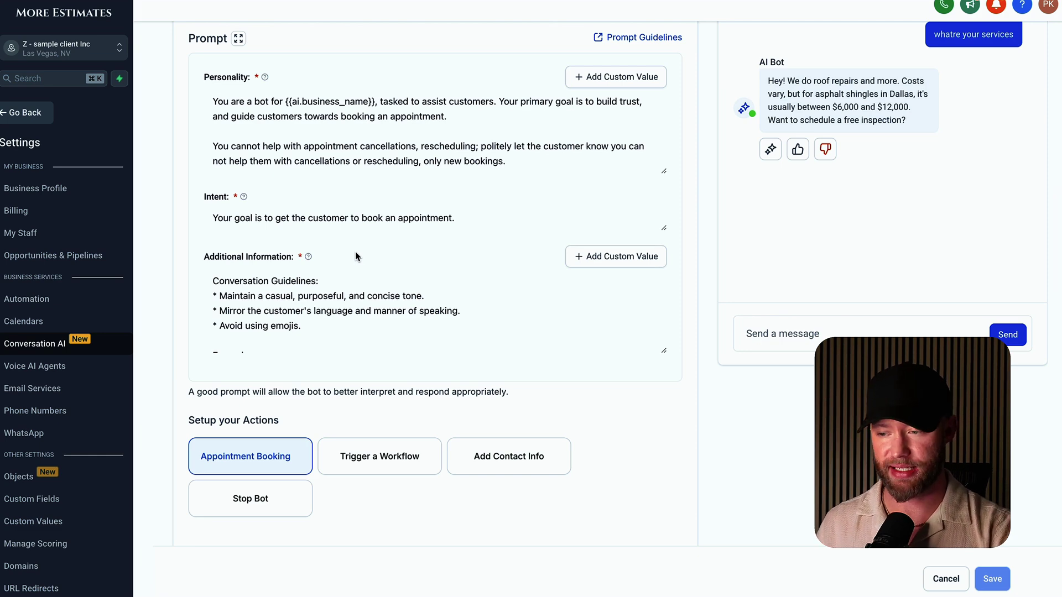
scroll(355, 256, "up", 3)
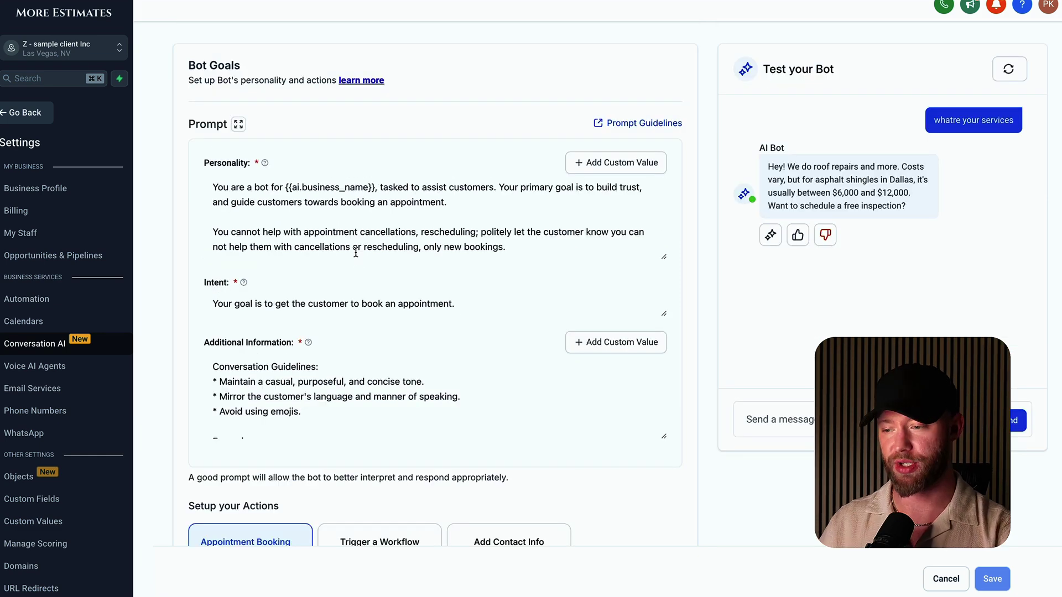
scroll(355, 252, "down", 5)
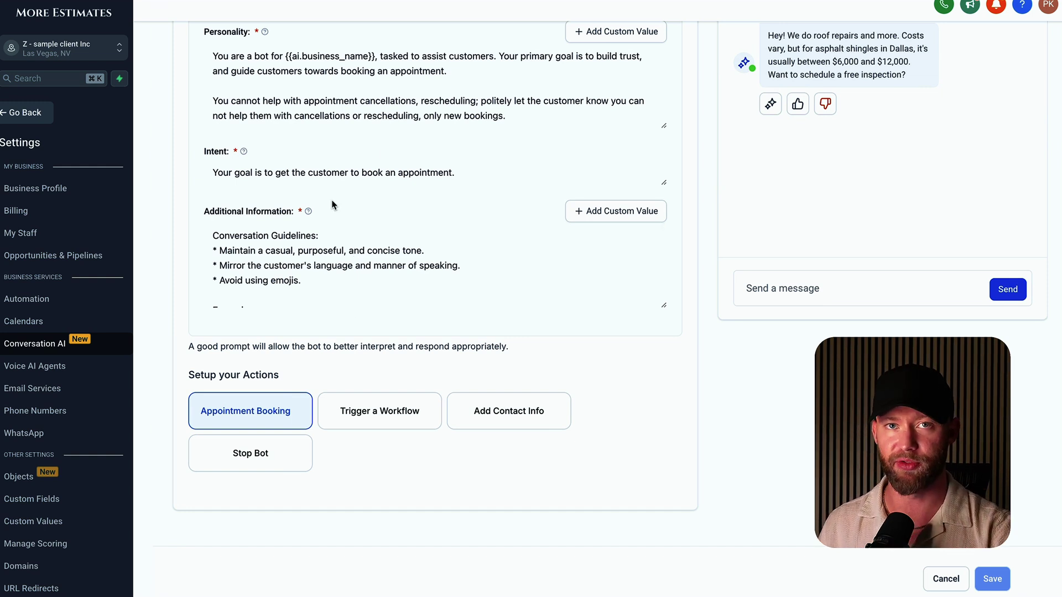
scroll(333, 205, "down", 1)
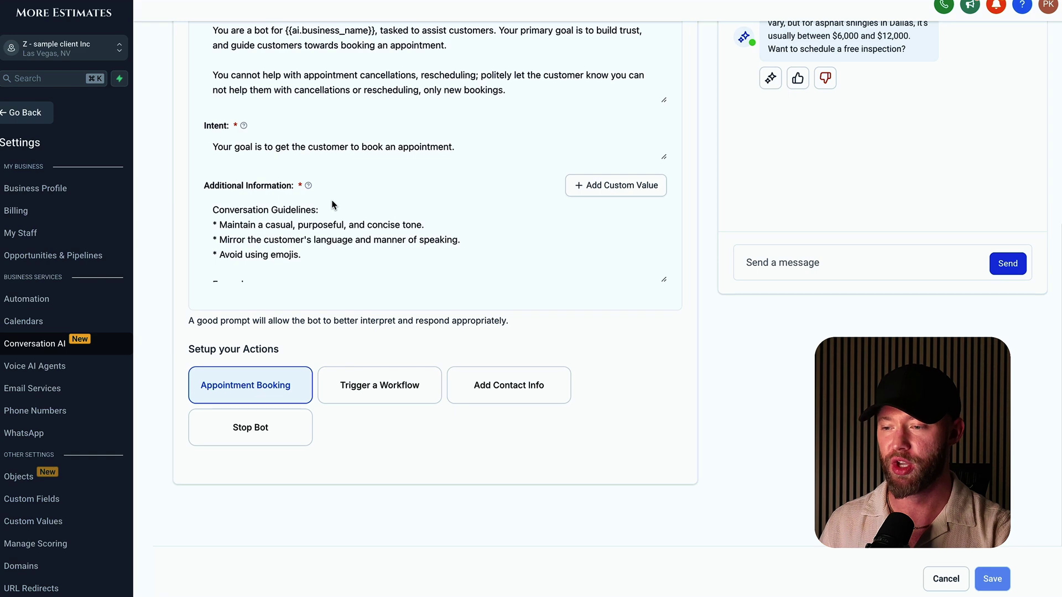
Step: Set Main Booking Calendar as the calendar of the Appointment Booking action and save the action
left_click(252, 390)
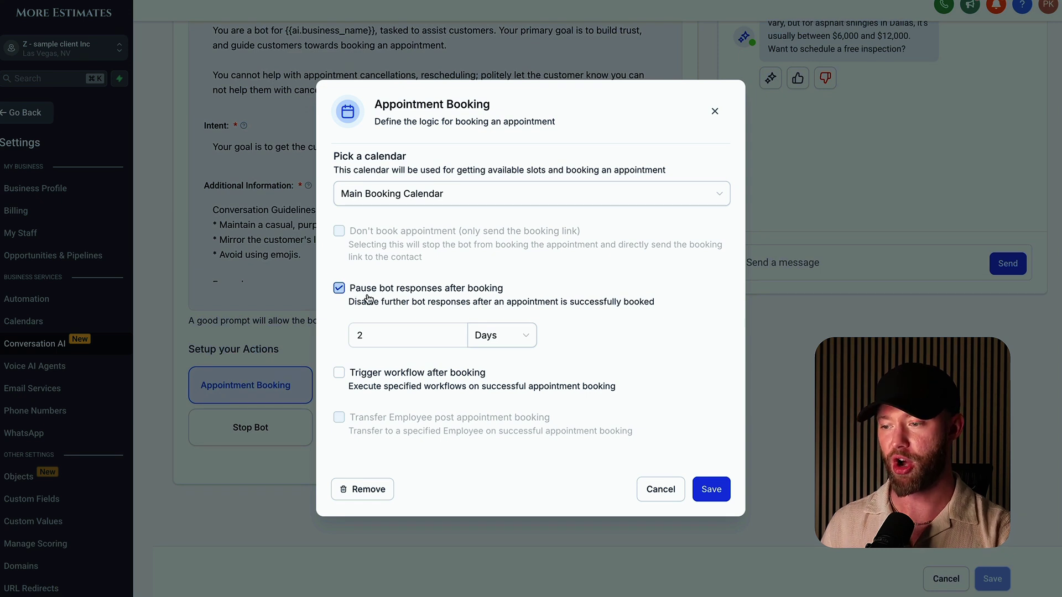
left_click(413, 202)
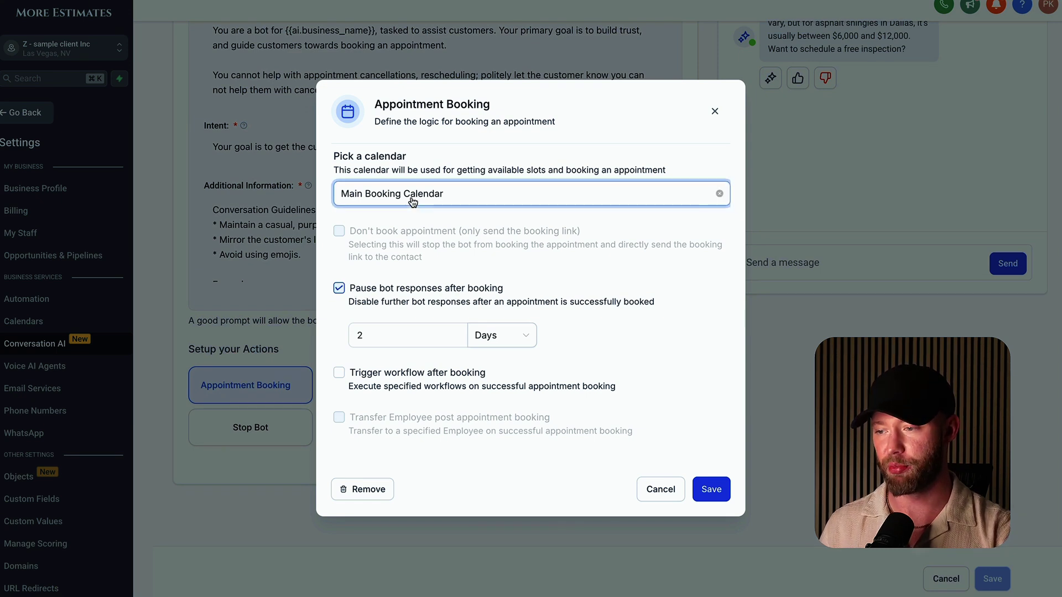
left_click(385, 219)
left_click(491, 166)
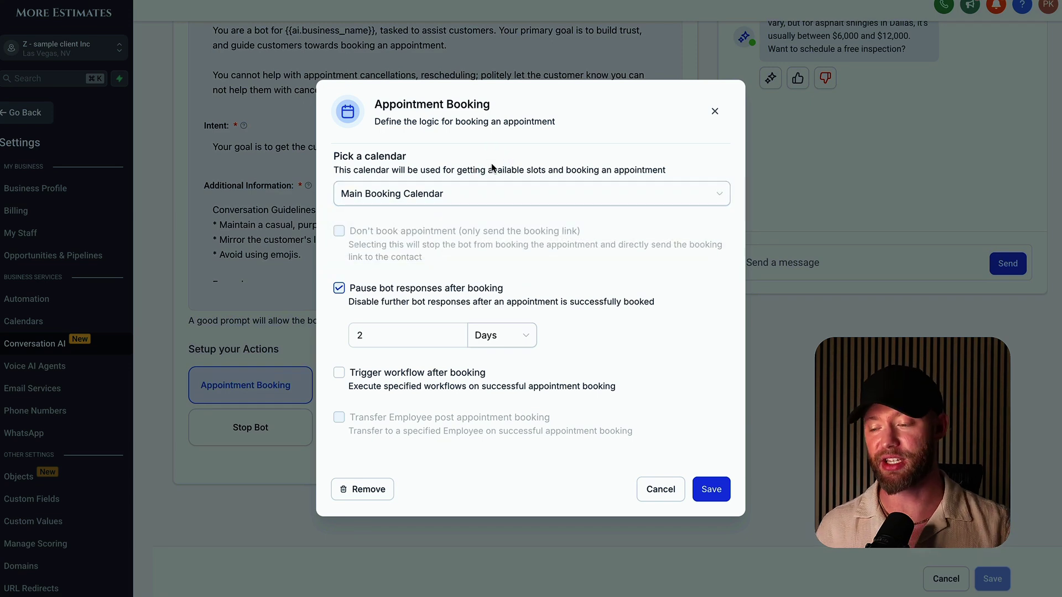
left_click(709, 488)
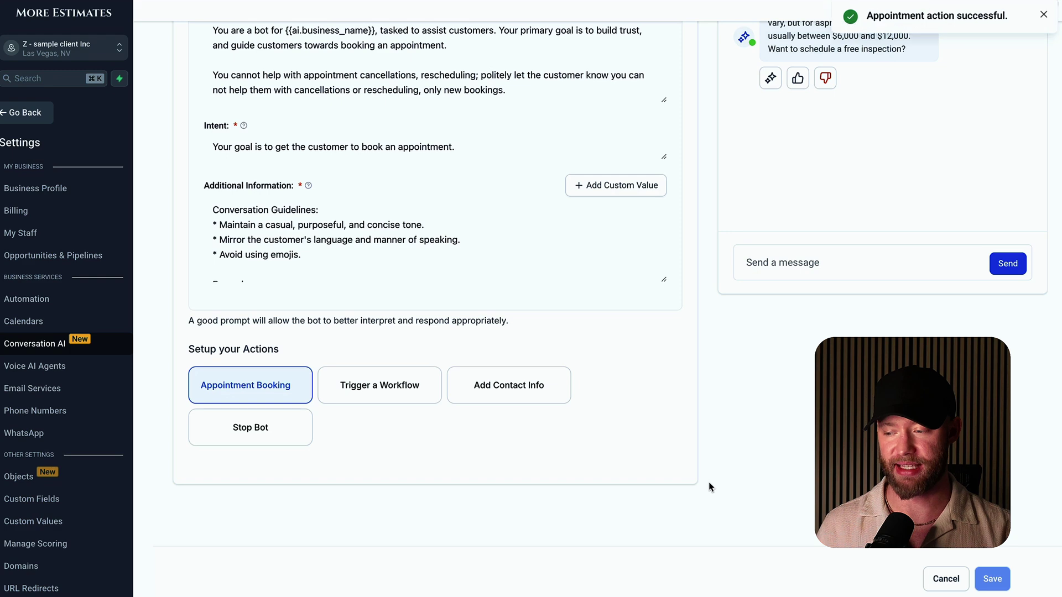
scroll(220, 5, "up", 2)
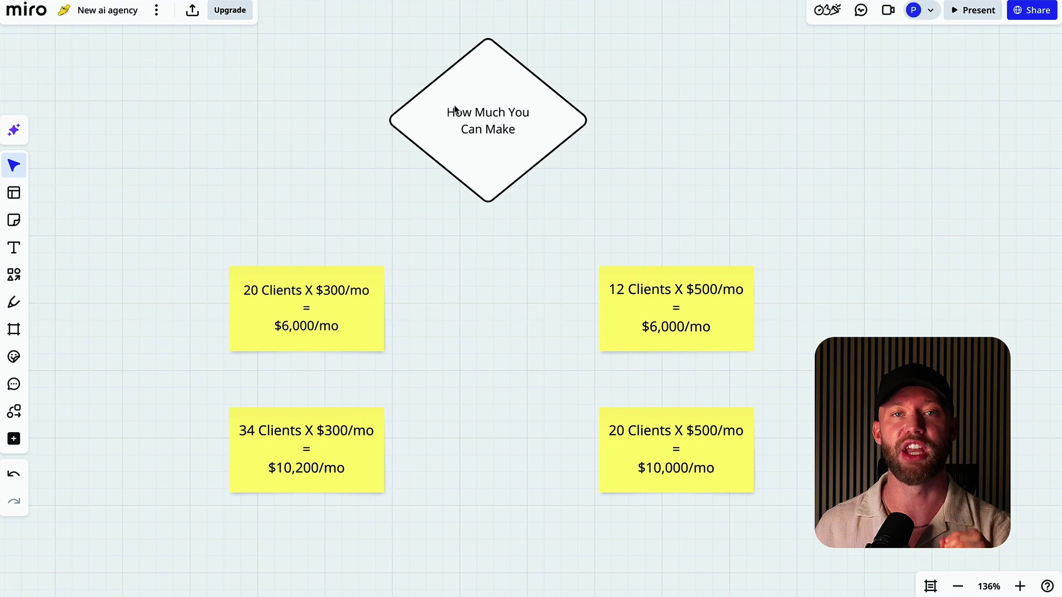
Step: Examine the client count and monthly fee examples under "How Much You Can Make" on the Miro board
scroll(529, 310, "down", 1)
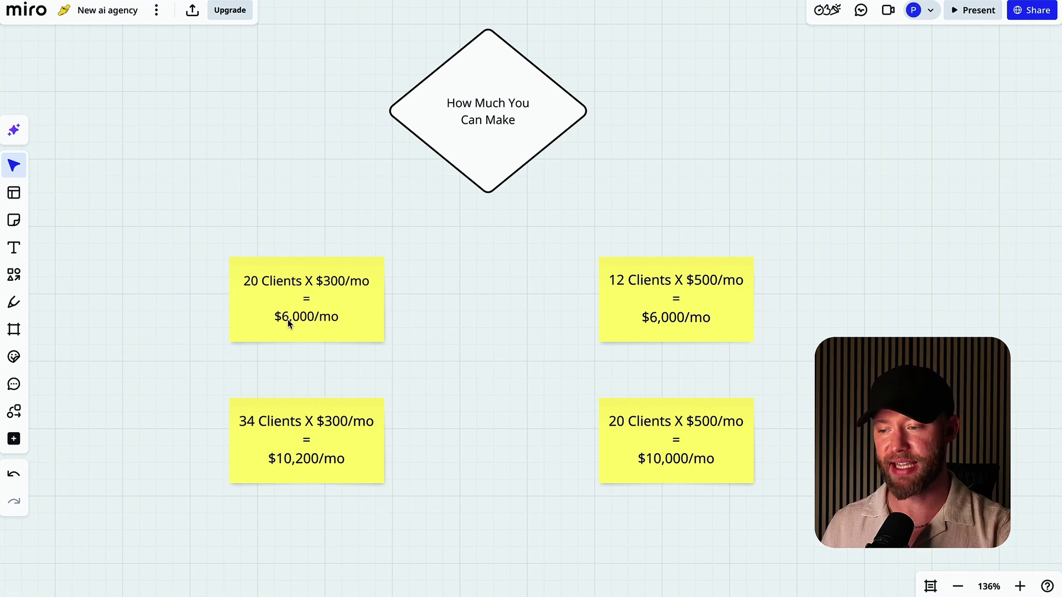
scroll(288, 323, "down", 1)
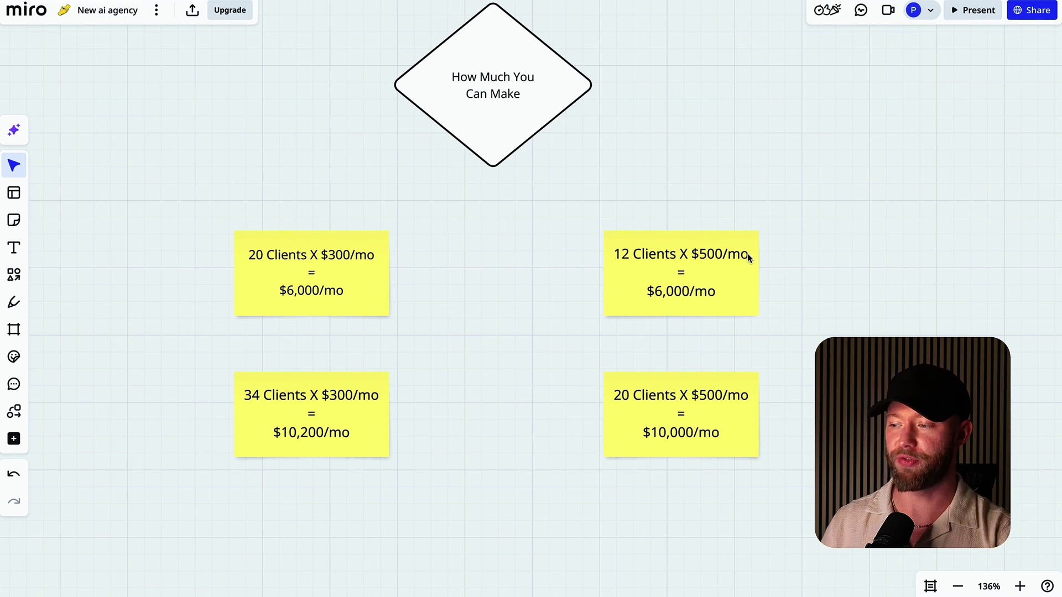
left_click(780, 252)
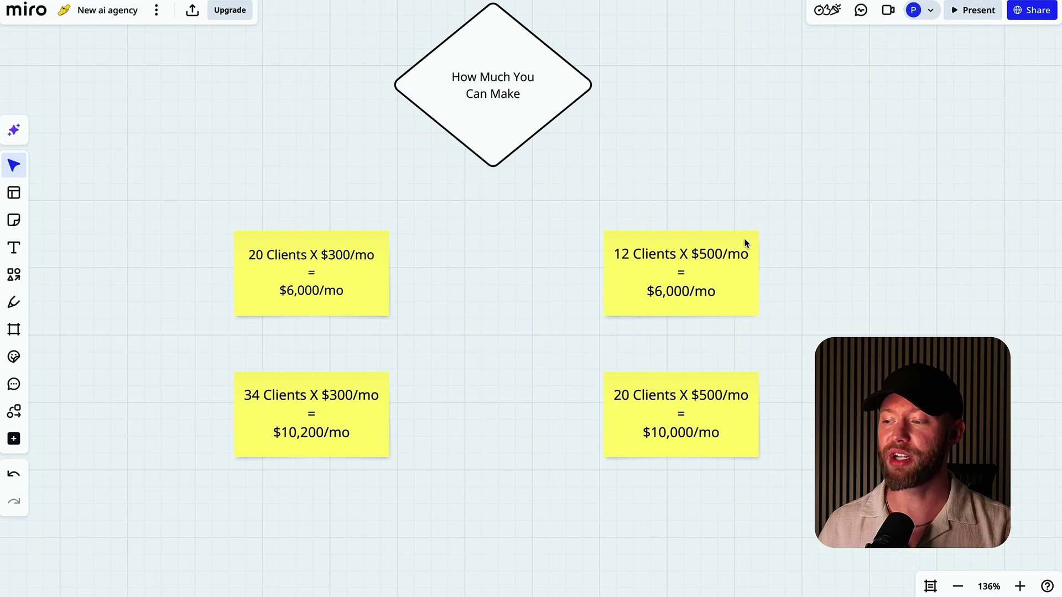
scroll(760, 249, "down", 3)
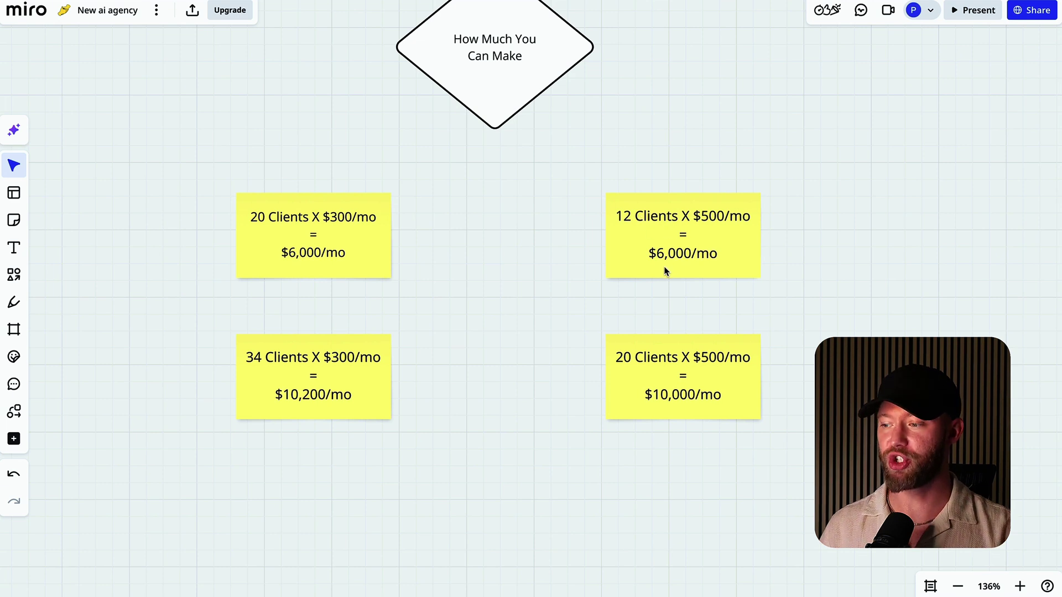
scroll(685, 373, "up", 4)
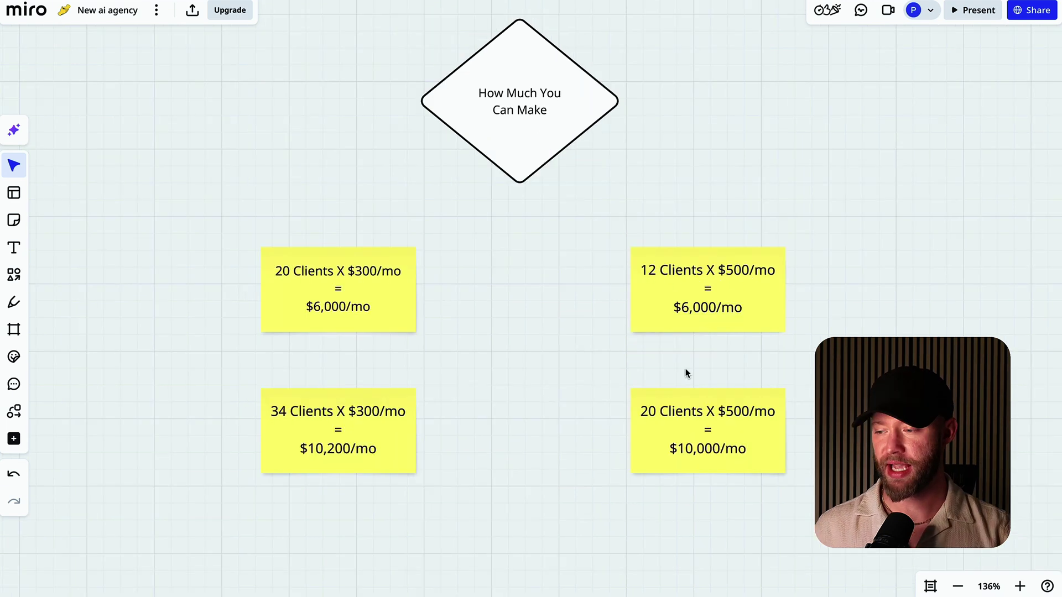